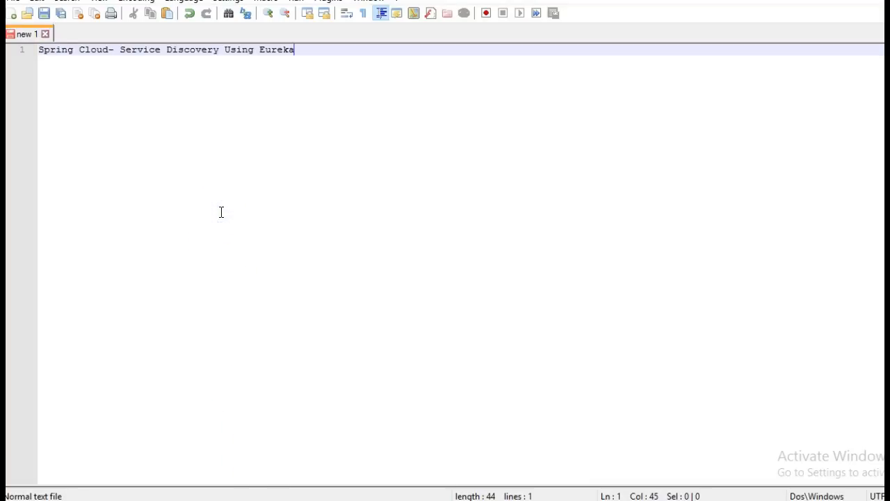
- Browse to the javainuse.com Spring Cloud section and view the Part 2 Eureka tutorial
{"action": "key", "text": "alt+Tab"}
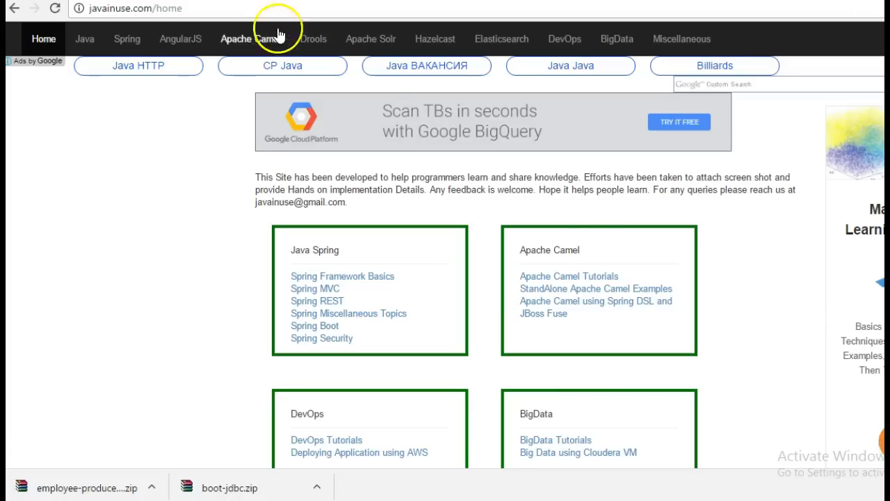
{"action": "left_click", "coordinate": [175, 9]}
{"action": "left_click", "coordinate": [128, 39]}
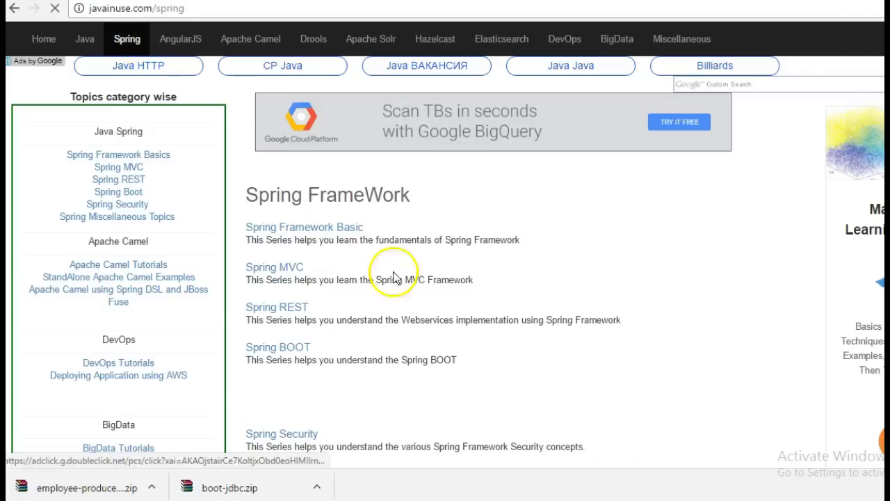
{"action": "scroll", "coordinate": [344, 354], "scroll_direction": "down", "scroll_amount": 2}
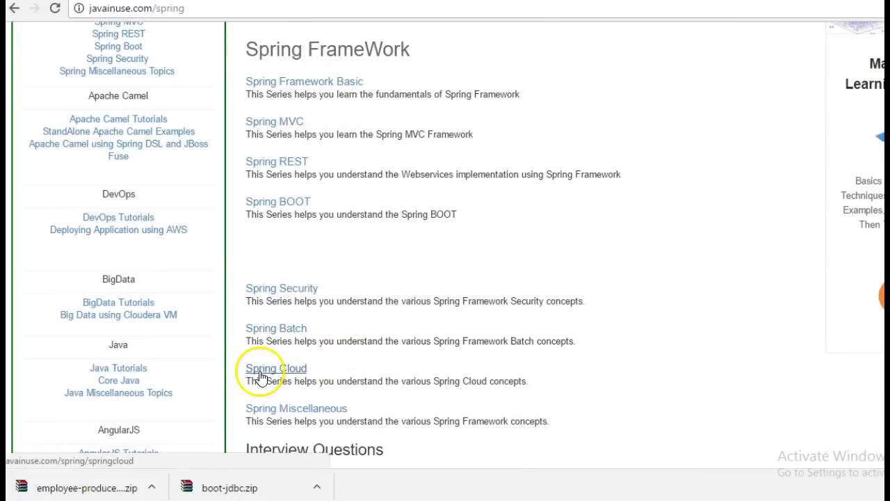
{"action": "scroll", "coordinate": [403, 371], "scroll_direction": "down", "scroll_amount": 5}
{"action": "scroll", "coordinate": [405, 375], "scroll_direction": "down", "scroll_amount": 3}
{"action": "scroll", "coordinate": [407, 376], "scroll_direction": "down", "scroll_amount": 2}
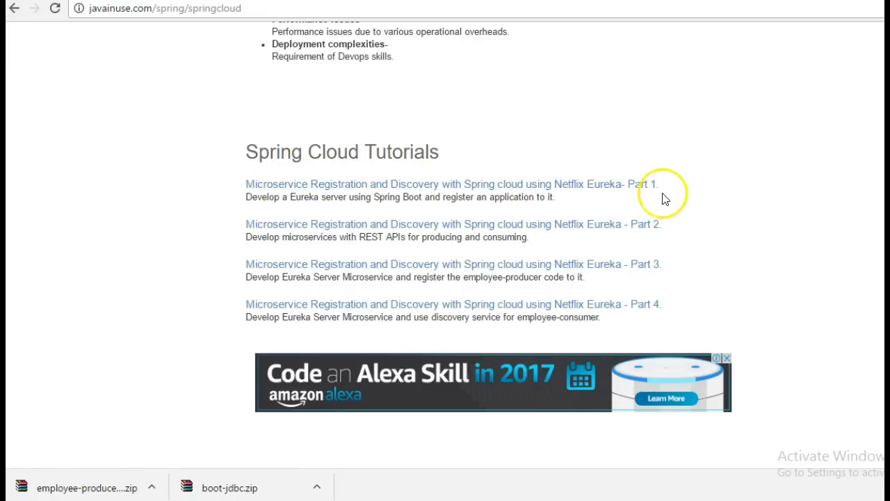
{"action": "left_click", "coordinate": [451, 231]}
{"action": "scroll", "coordinate": [444, 299], "scroll_direction": "down", "scroll_amount": 1}
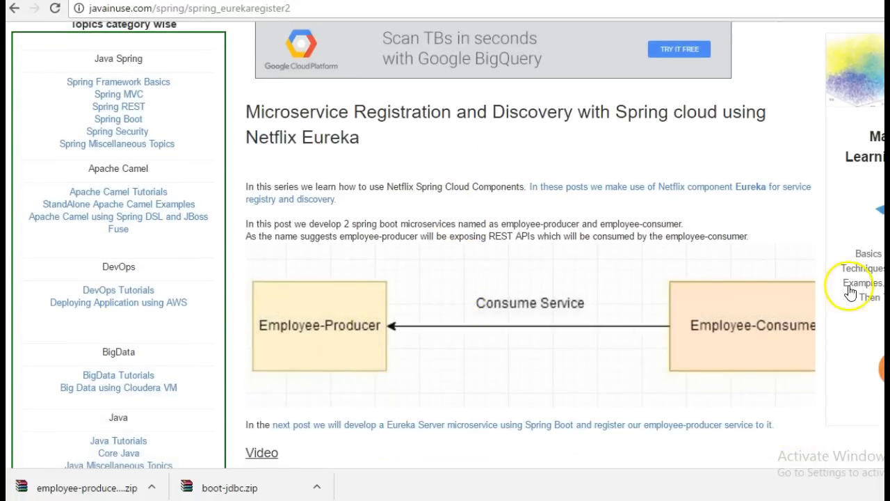
{"action": "scroll", "coordinate": [679, 311], "scroll_direction": "down", "scroll_amount": 3}
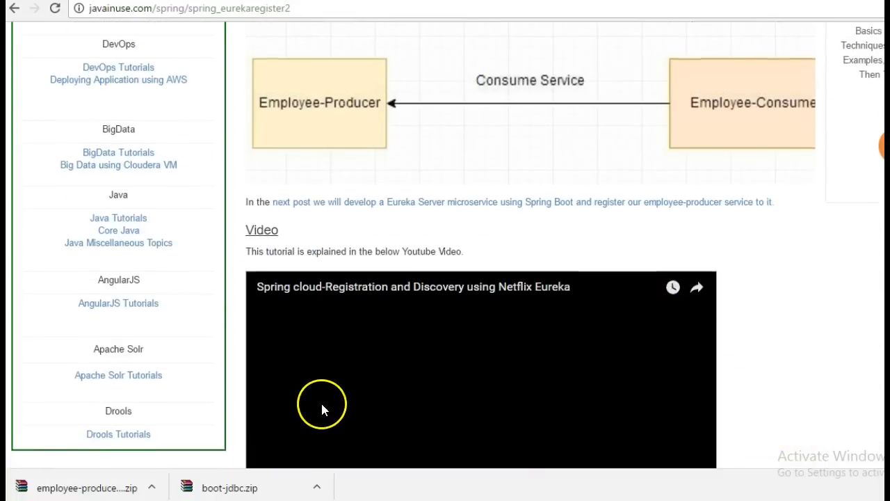
{"action": "scroll", "coordinate": [321, 408], "scroll_direction": "down", "scroll_amount": 3}
{"action": "scroll", "coordinate": [466, 269], "scroll_direction": "up", "scroll_amount": 5}
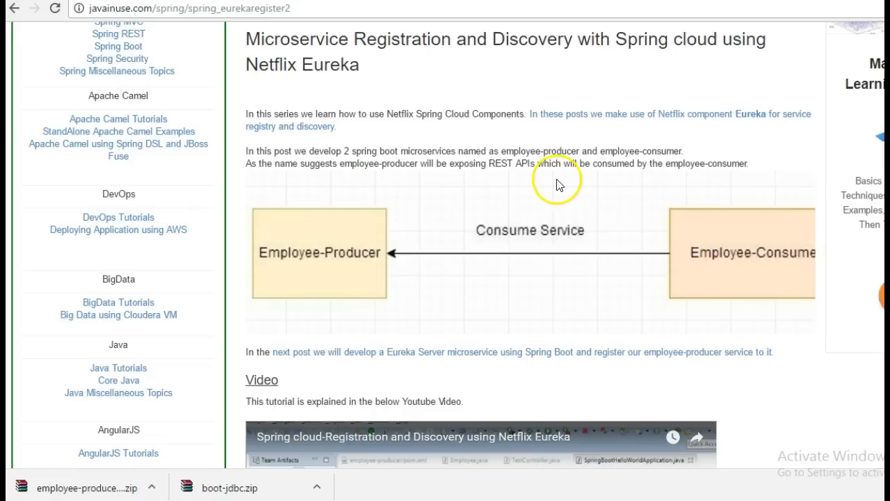
- Return to the Spring Cloud list and view the Part 3 Eureka tutorial
{"action": "left_click", "coordinate": [14, 8]}
{"action": "scroll", "coordinate": [397, 229], "scroll_direction": "down", "scroll_amount": 5}
{"action": "scroll", "coordinate": [427, 292], "scroll_direction": "down", "scroll_amount": 5}
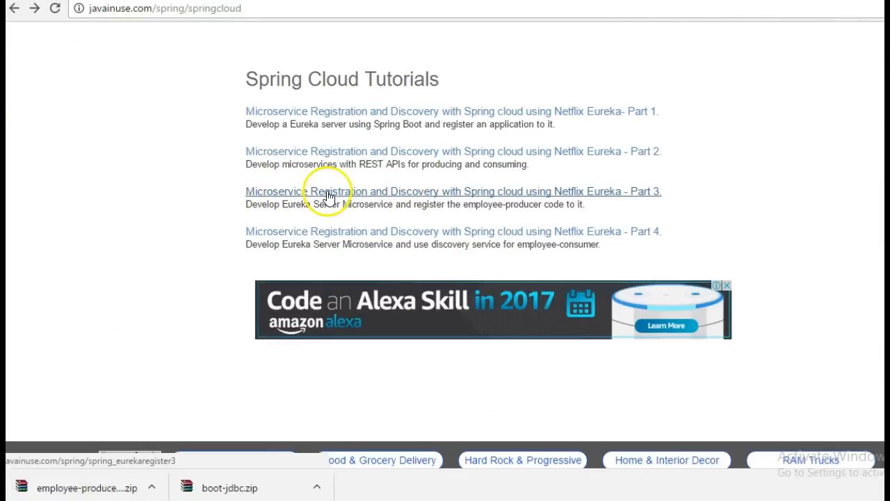
{"action": "left_click", "coordinate": [459, 198]}
{"action": "scroll", "coordinate": [507, 268], "scroll_direction": "down", "scroll_amount": 3}
{"action": "scroll", "coordinate": [486, 270], "scroll_direction": "down", "scroll_amount": 3}
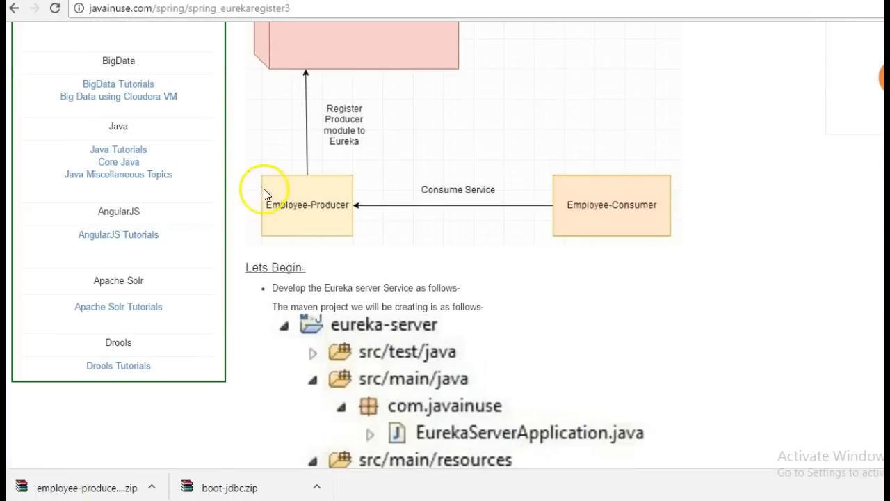
{"action": "scroll", "coordinate": [306, 335], "scroll_direction": "up", "scroll_amount": 2}
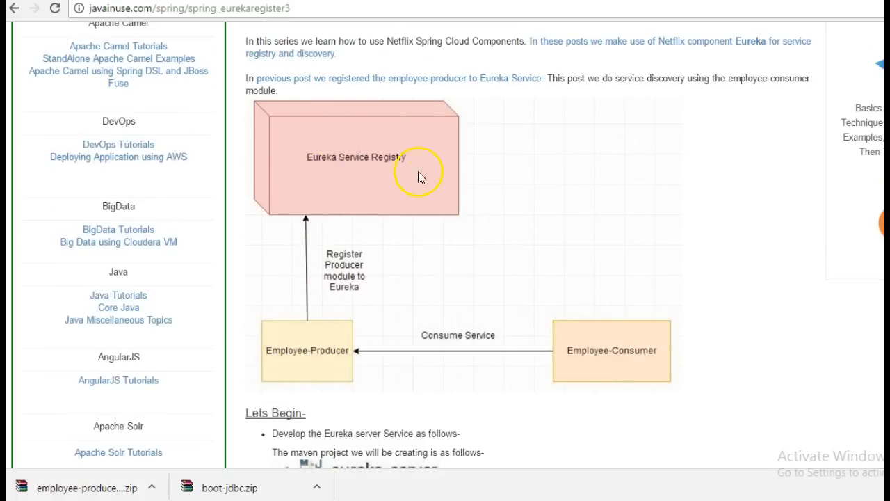
- Switch to Eclipse and select the employee-producer and eureka-server projects in Project Explorer
{"action": "left_click", "coordinate": [11, 17]}
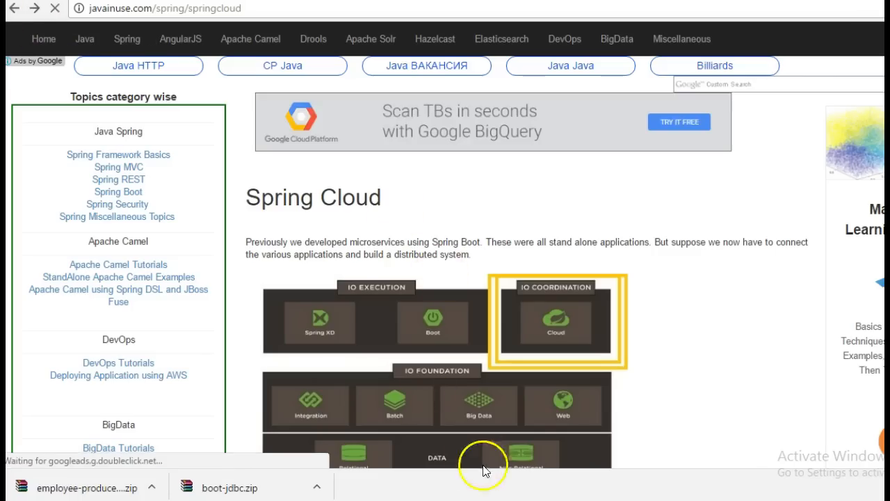
{"action": "key", "text": "alt+Tab"}
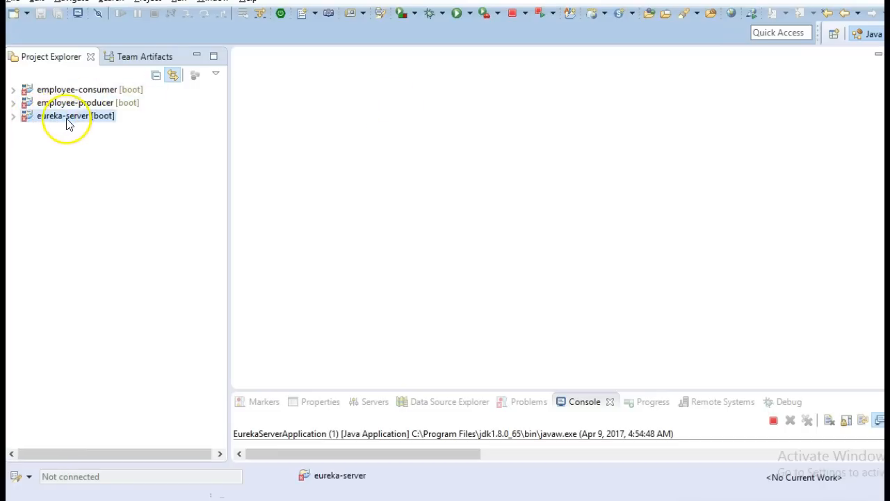
{"action": "left_click", "coordinate": [64, 102]}
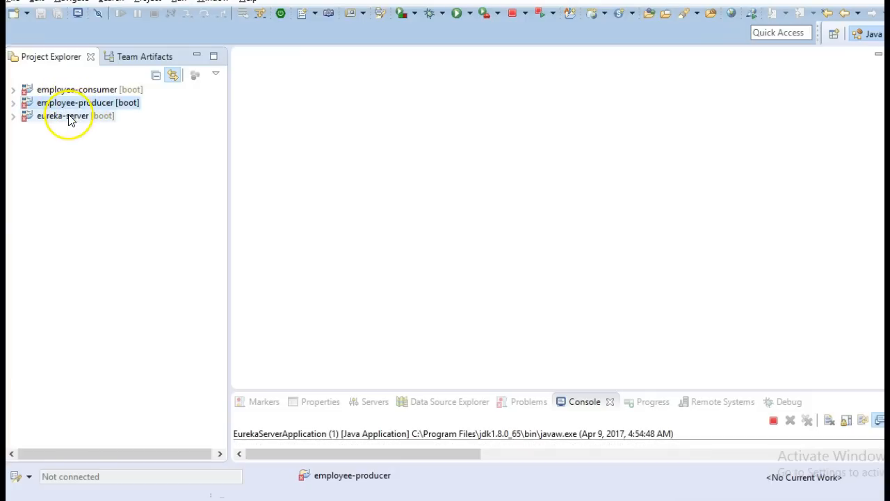
{"action": "left_click", "coordinate": [69, 116]}
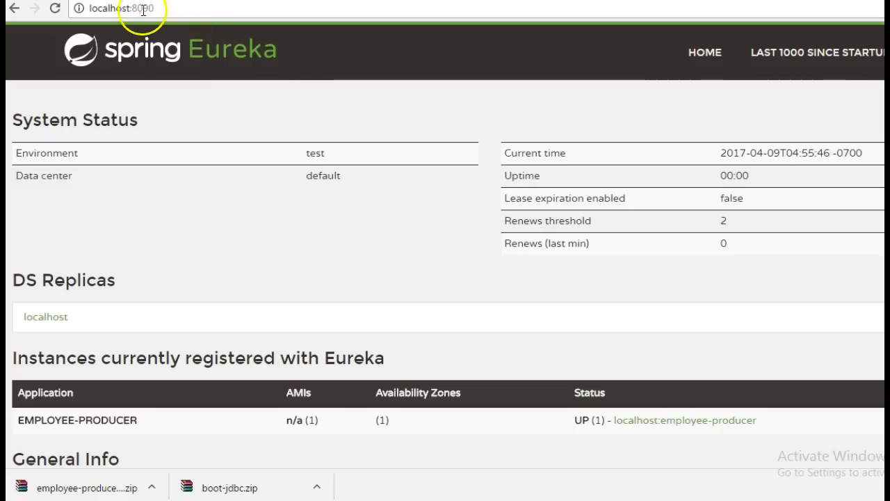
- Check EMPLOYEE-PRODUCER is UP on localhost:8090, then go to the Part 4 Eureka tutorial
{"action": "left_click", "coordinate": [139, 9]}
{"action": "scroll", "coordinate": [334, 223], "scroll_direction": "down", "scroll_amount": 2}
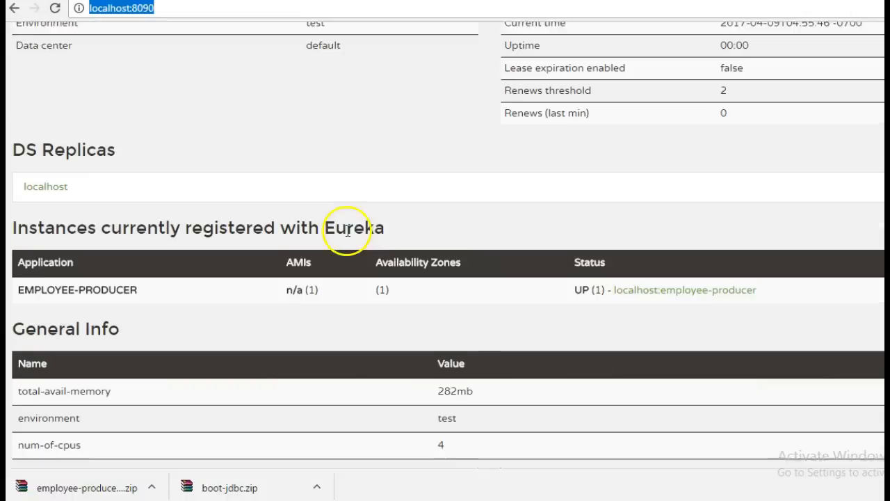
{"action": "left_click_drag", "start_coordinate": [20, 273], "coordinate": [142, 274]}
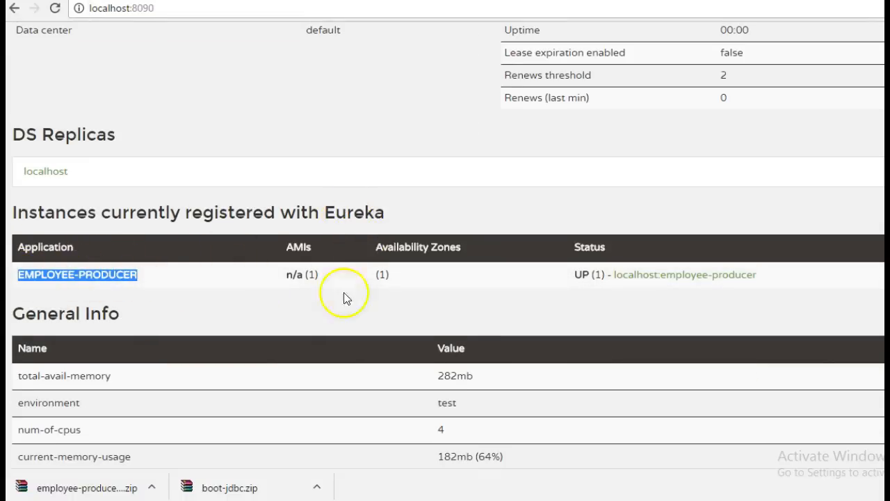
{"action": "scroll", "coordinate": [377, 248], "scroll_direction": "up", "scroll_amount": 2}
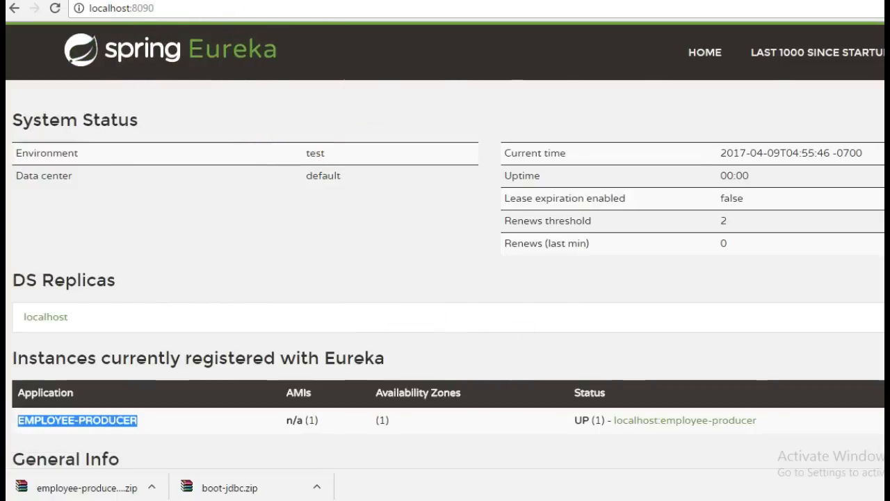
{"action": "key", "text": "alt+Left"}
{"action": "scroll", "coordinate": [410, 327], "scroll_direction": "down", "scroll_amount": 6}
{"action": "scroll", "coordinate": [431, 375], "scroll_direction": "down", "scroll_amount": 4}
{"action": "left_click", "coordinate": [434, 378]}
{"action": "scroll", "coordinate": [456, 385], "scroll_direction": "down", "scroll_amount": 4}
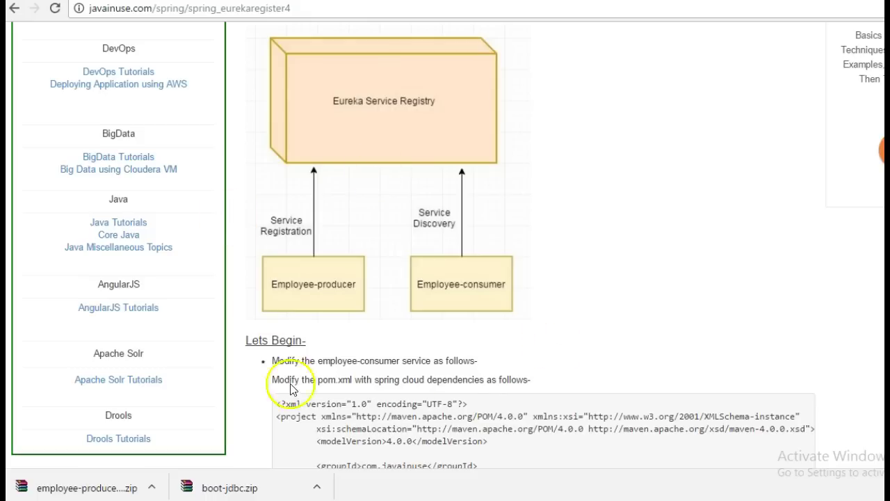
{"action": "scroll", "coordinate": [290, 388], "scroll_direction": "down", "scroll_amount": 1}
{"action": "scroll", "coordinate": [470, 392], "scroll_direction": "down", "scroll_amount": 2}
{"action": "scroll", "coordinate": [521, 405], "scroll_direction": "down", "scroll_amount": 1}
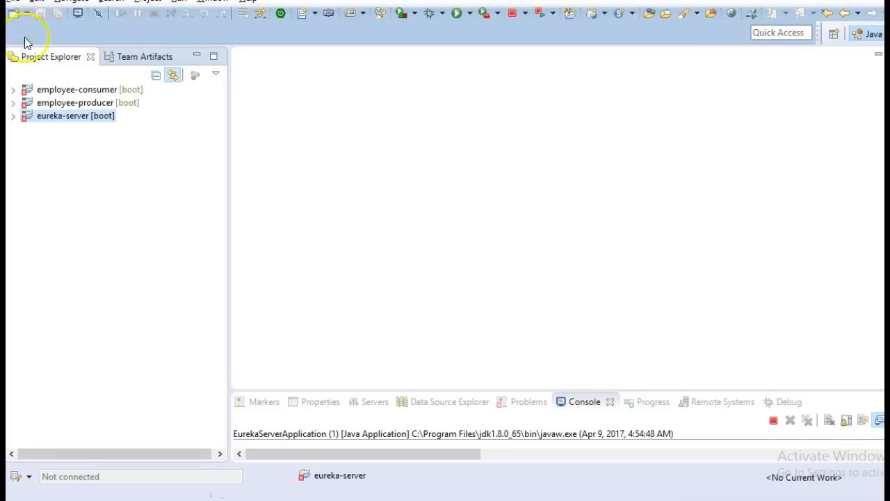
- Open the employee-consumer pom.xml in Eclipse and view it as raw XML source
{"action": "left_click", "coordinate": [13, 89]}
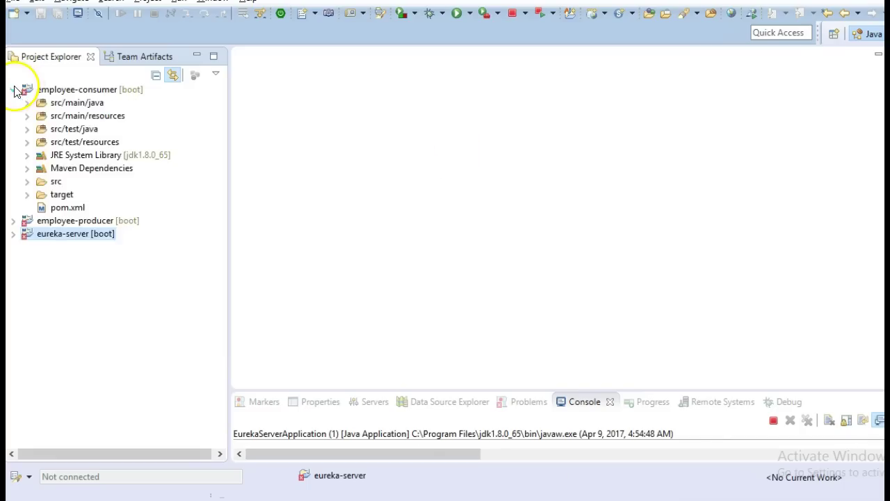
{"action": "left_click", "coordinate": [80, 207]}
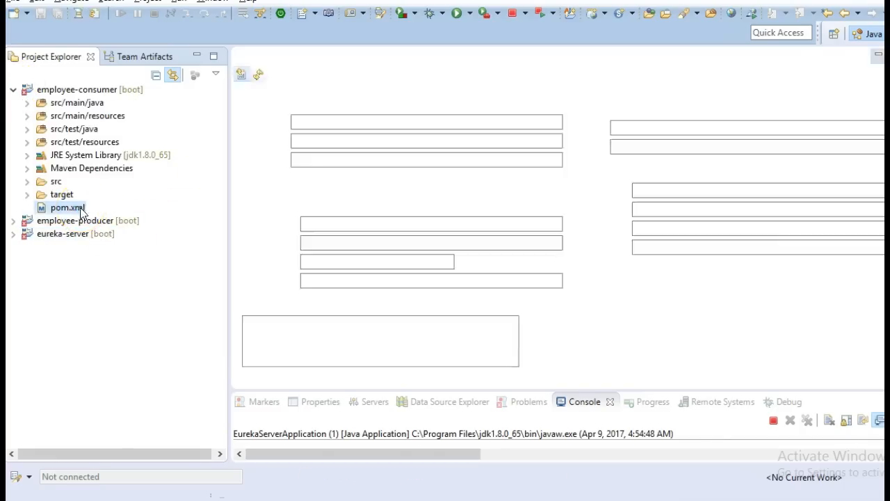
{"action": "double_click", "coordinate": [79, 207]}
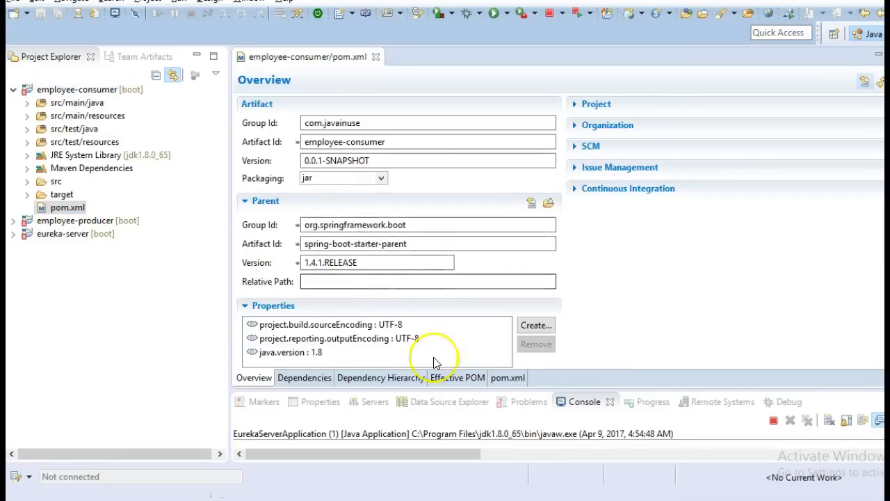
{"action": "left_click", "coordinate": [507, 376]}
{"action": "scroll", "coordinate": [486, 317], "scroll_direction": "down", "scroll_amount": 2}
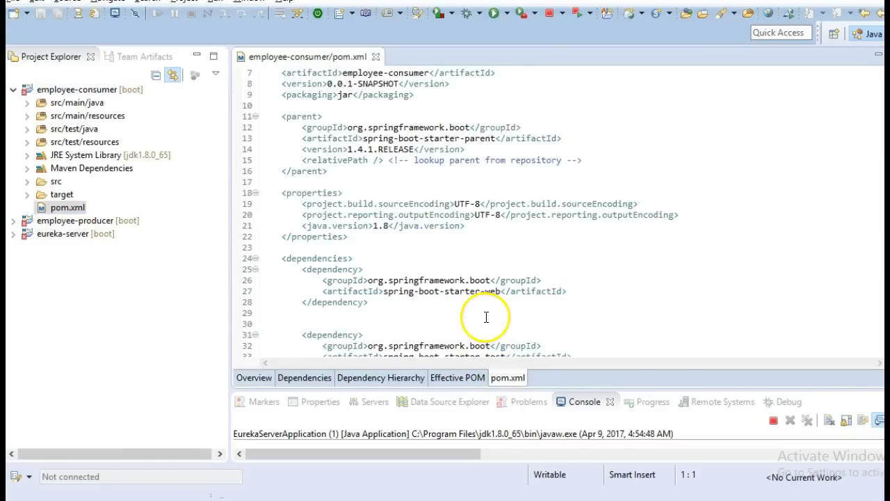
{"action": "scroll", "coordinate": [486, 317], "scroll_direction": "down", "scroll_amount": 2}
- Copy the tutorial's spring-cloud-starter-eureka dependency into pom.xml at line 30 and save
{"action": "left_click", "coordinate": [502, 497]}
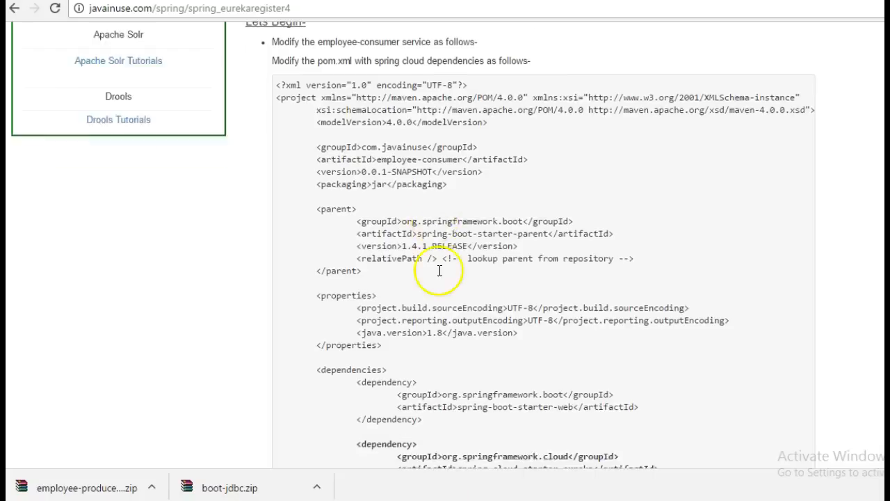
{"action": "scroll", "coordinate": [437, 268], "scroll_direction": "down", "scroll_amount": 2}
{"action": "scroll", "coordinate": [493, 279], "scroll_direction": "down", "scroll_amount": 1}
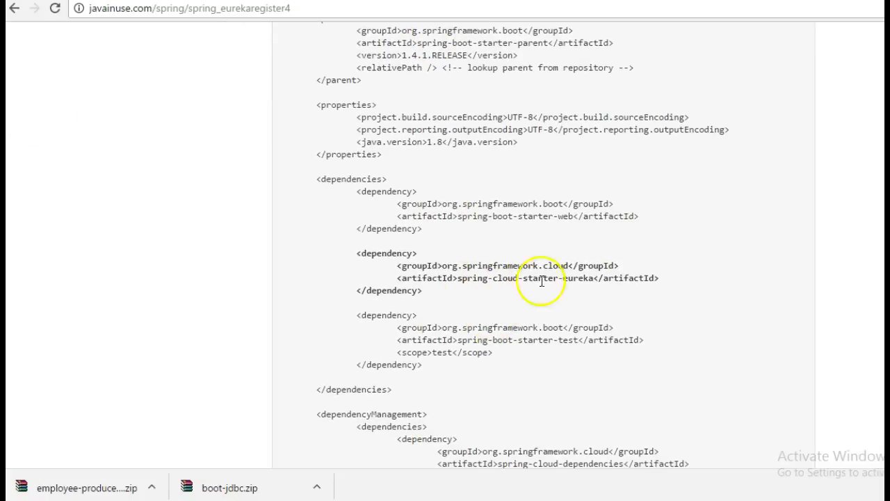
{"action": "scroll", "coordinate": [410, 381], "scroll_direction": "down", "scroll_amount": 3}
{"action": "left_click_drag", "start_coordinate": [316, 194], "coordinate": [456, 327]}
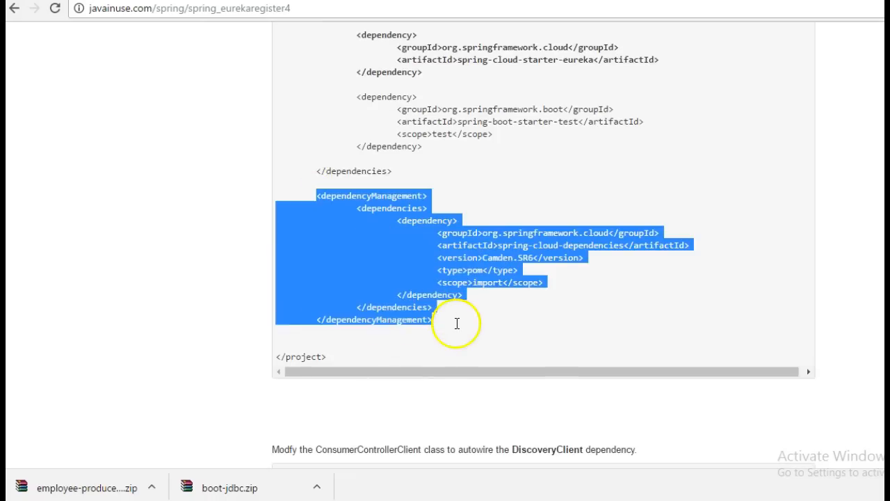
{"action": "scroll", "coordinate": [487, 320], "scroll_direction": "up", "scroll_amount": 2}
{"action": "left_click_drag", "start_coordinate": [351, 180], "coordinate": [421, 217]}
{"action": "key", "text": "ctrl+c"}
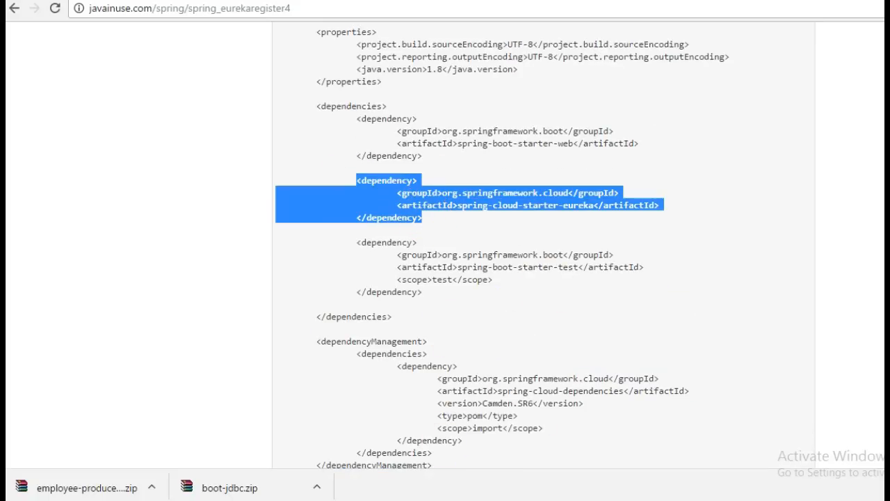
{"action": "key", "text": "alt+Tab"}
{"action": "left_click", "coordinate": [322, 255]}
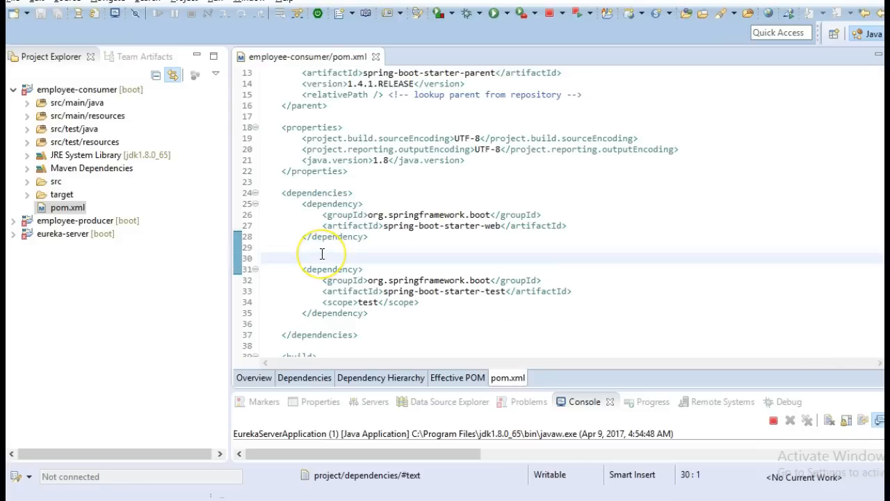
{"action": "key", "text": "Tab"}
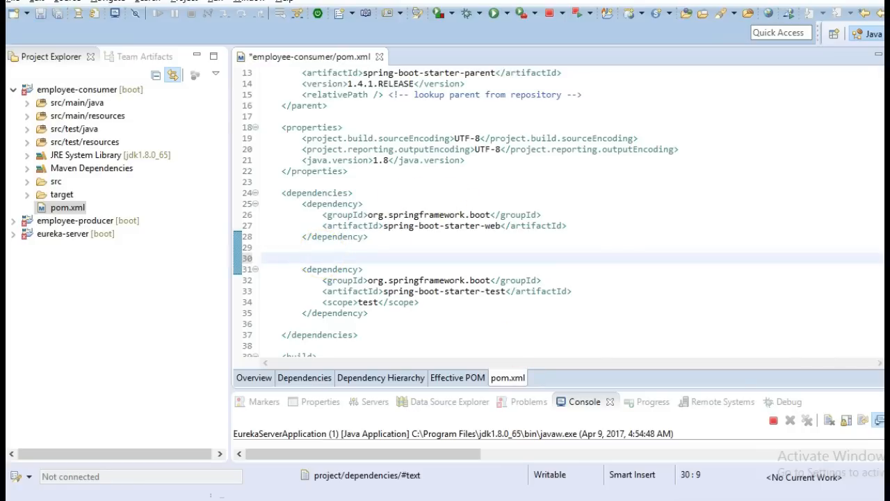
{"action": "key", "text": "ctrl+v"}
{"action": "key", "text": "ctrl+s"}
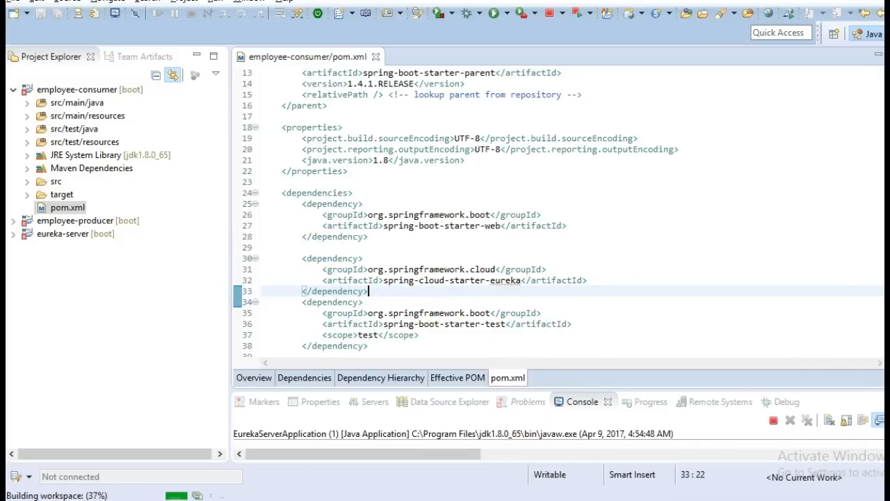
- Add the tutorial's Camden.SR6 dependencyManagement block after the dependencies section and save
{"action": "key", "text": "alt+Tab"}
{"action": "scroll", "coordinate": [474, 415], "scroll_direction": "down", "scroll_amount": 2}
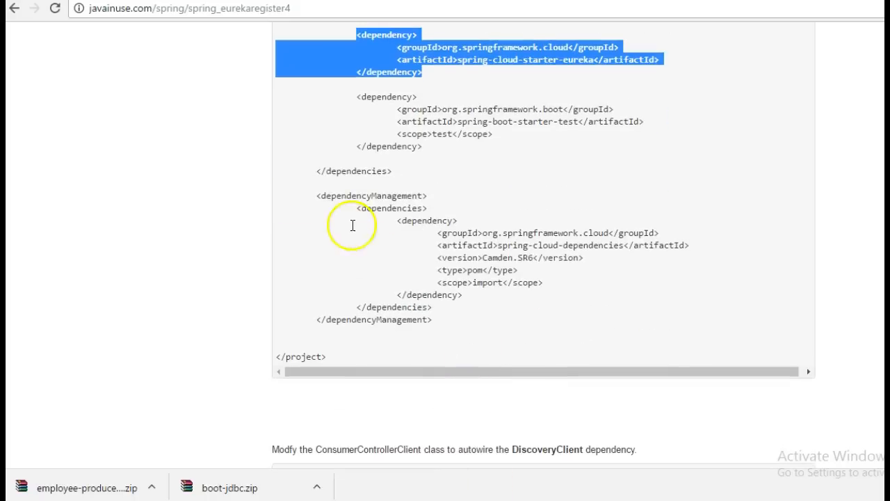
{"action": "left_click_drag", "start_coordinate": [310, 196], "coordinate": [446, 314]}
{"action": "key", "text": "ctrl+c"}
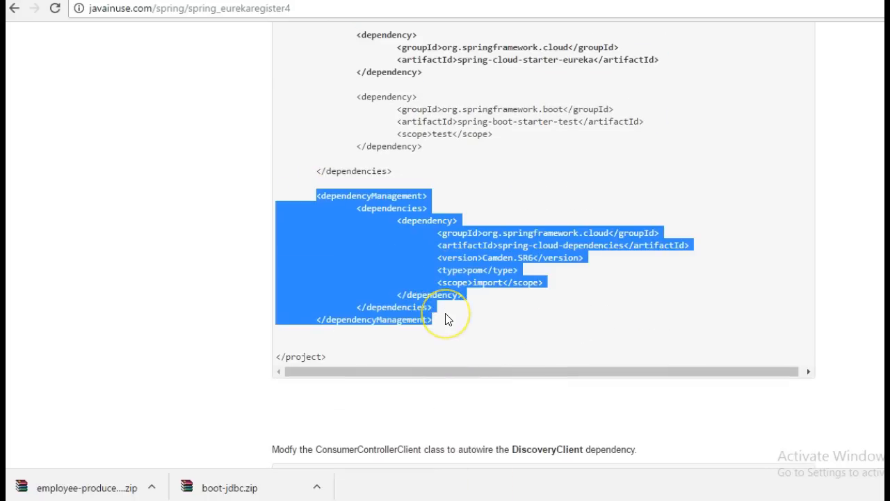
{"action": "key", "text": "alt+Tab"}
{"action": "scroll", "coordinate": [411, 309], "scroll_direction": "down", "scroll_amount": 3}
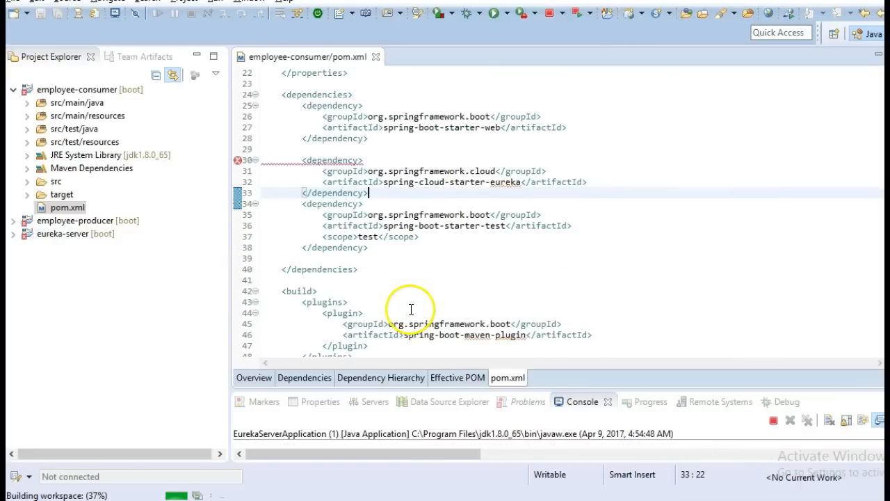
{"action": "left_click", "coordinate": [361, 271]}
{"action": "key", "text": "Return"}
{"action": "key", "text": "Return"}
{"action": "key", "text": "ctrl+v"}
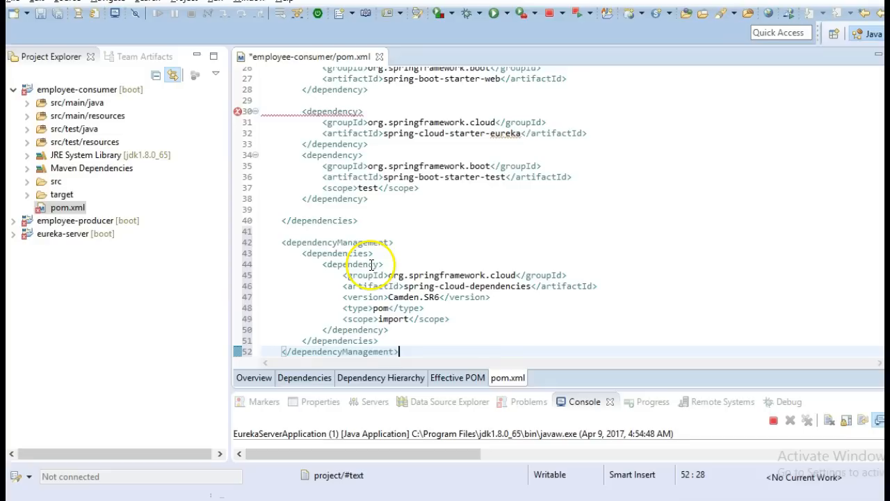
{"action": "key", "text": "ctrl+s"}
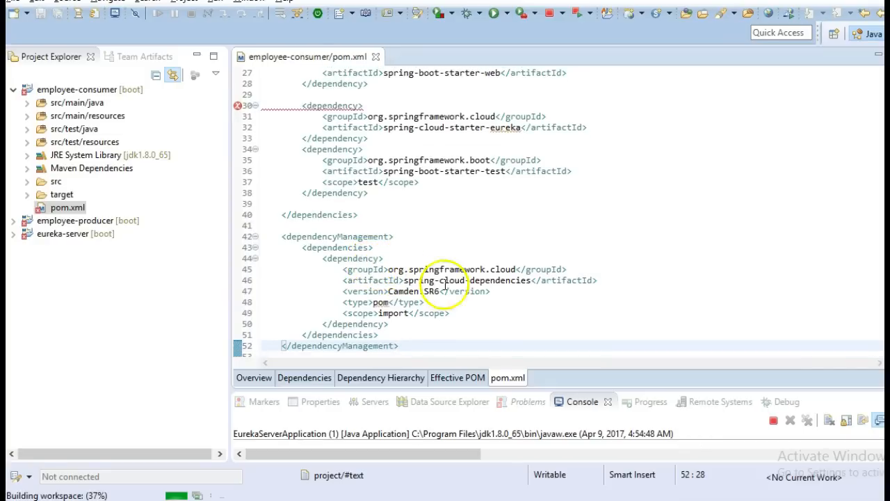
{"action": "key", "text": "alt+Tab"}
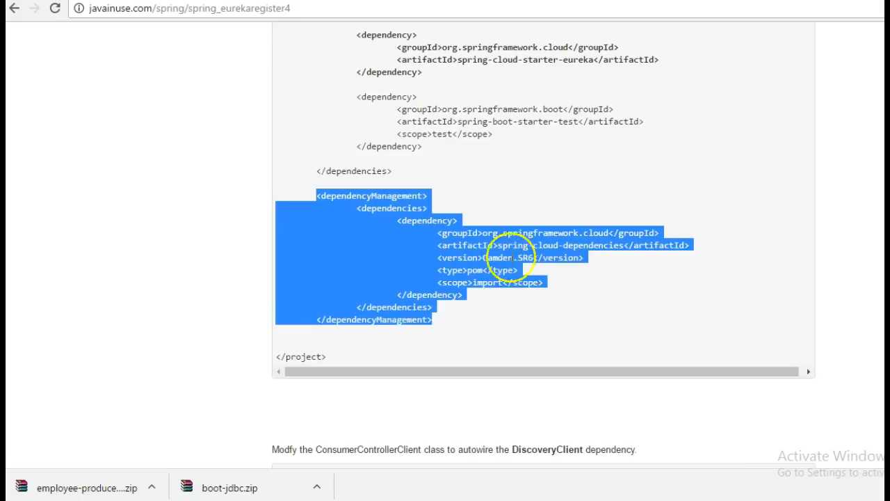
{"action": "scroll", "coordinate": [511, 257], "scroll_direction": "down", "scroll_amount": 2}
{"action": "scroll", "coordinate": [512, 295], "scroll_direction": "down", "scroll_amount": 3}
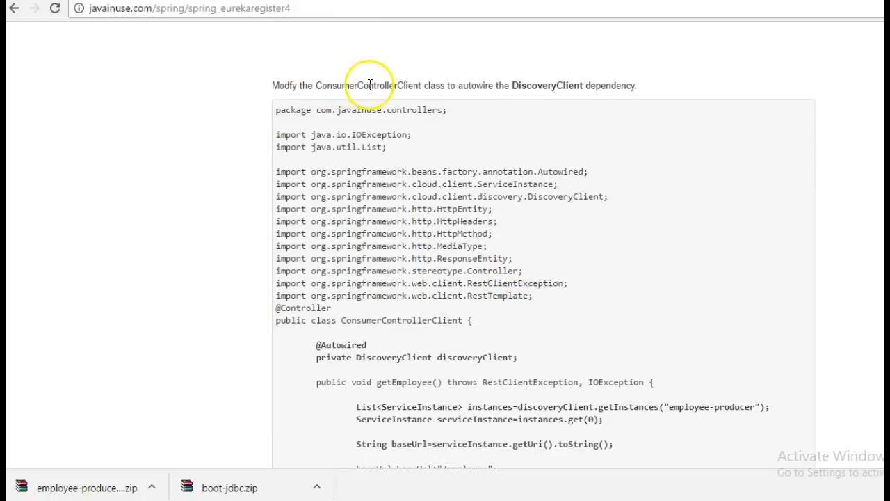
{"action": "scroll", "coordinate": [386, 348], "scroll_direction": "up", "scroll_amount": 1}
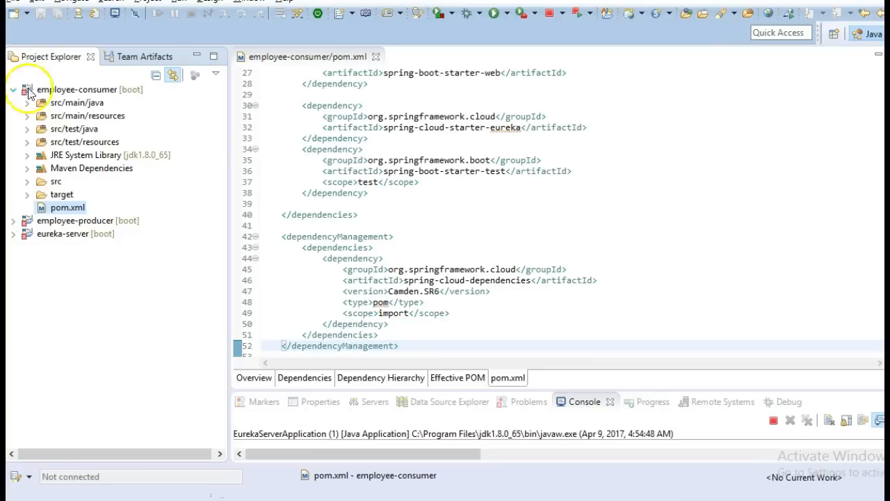
- Open ConsumerControllerClient.java and highlight its RestTemplate usage
{"action": "left_click", "coordinate": [26, 102]}
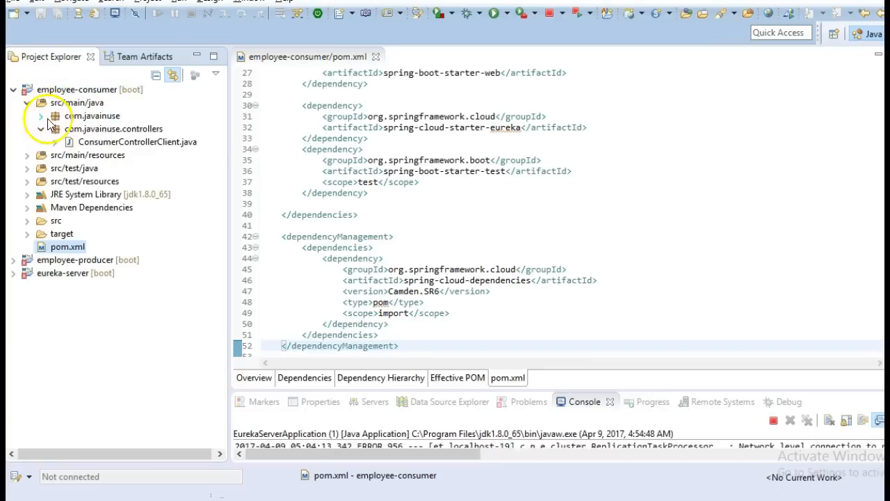
{"action": "double_click", "coordinate": [104, 142]}
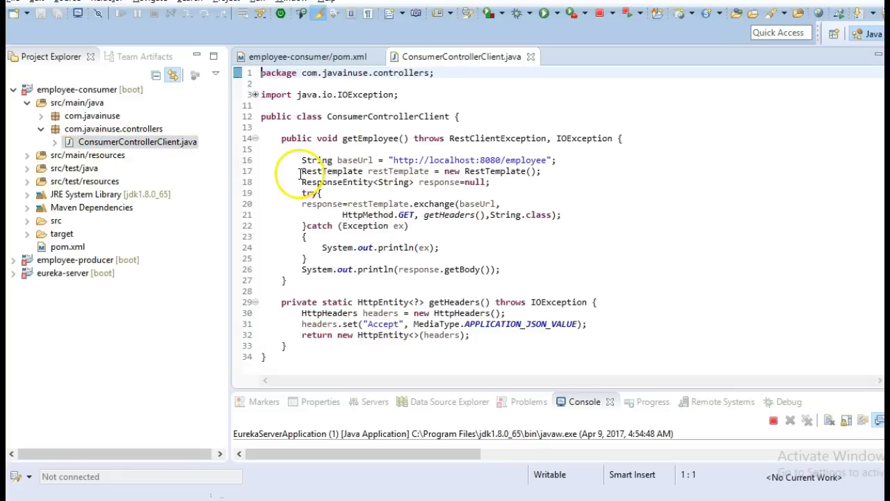
{"action": "left_click_drag", "start_coordinate": [300, 173], "coordinate": [364, 173]}
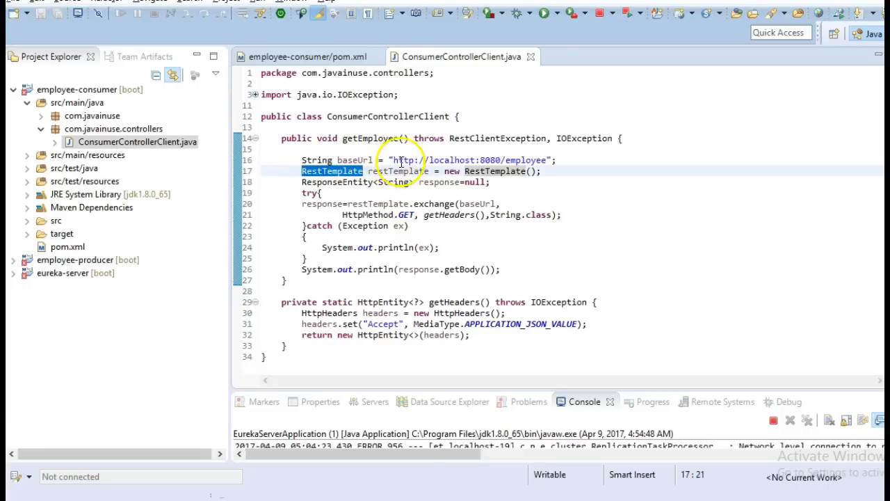
{"action": "left_click", "coordinate": [394, 159]}
{"action": "left_click_drag", "start_coordinate": [394, 160], "coordinate": [472, 160]}
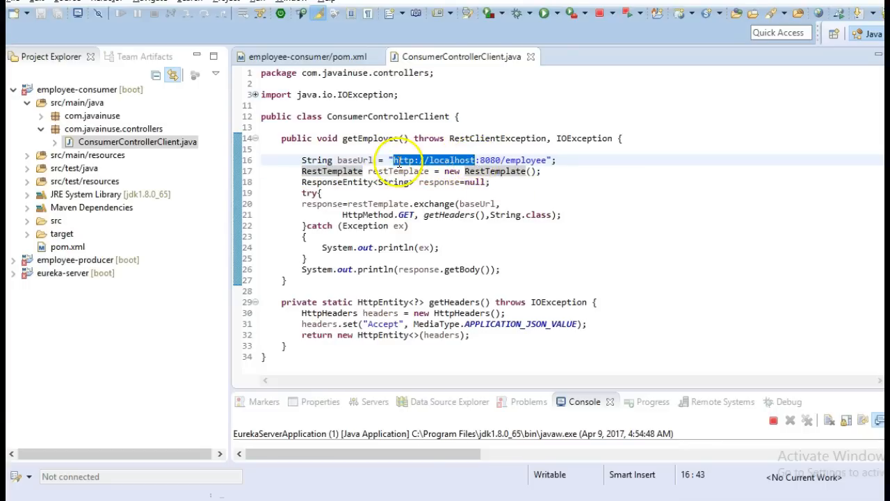
{"action": "left_click", "coordinate": [439, 162]}
{"action": "left_click_drag", "start_coordinate": [394, 159], "coordinate": [503, 160]}
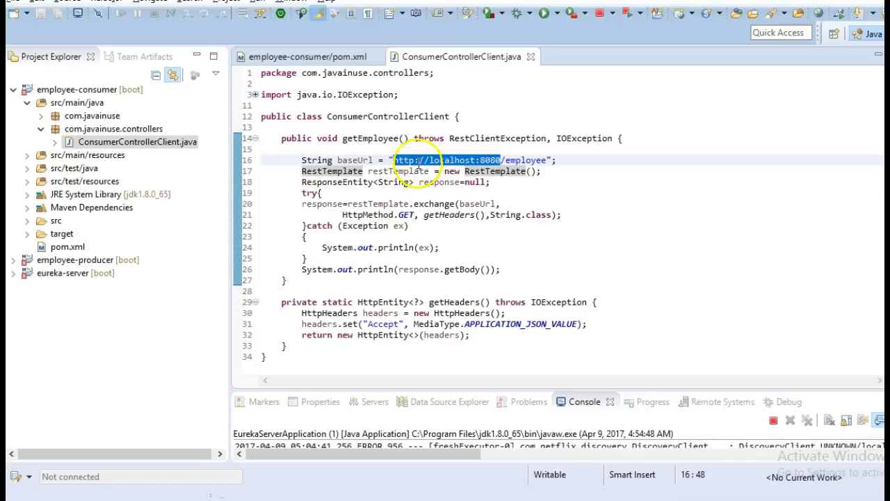
{"action": "left_click", "coordinate": [393, 160]}
{"action": "left_click_drag", "start_coordinate": [393, 159], "coordinate": [496, 160]}
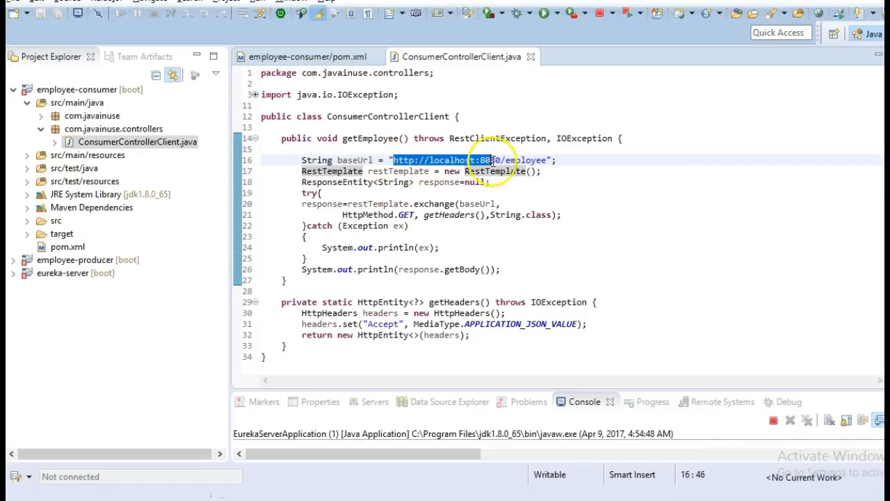
- Review the tutorial's DiscoveryClient getInstances call and compare the employee-producer name with the Eureka dashboard
{"action": "key", "text": "alt+Tab"}
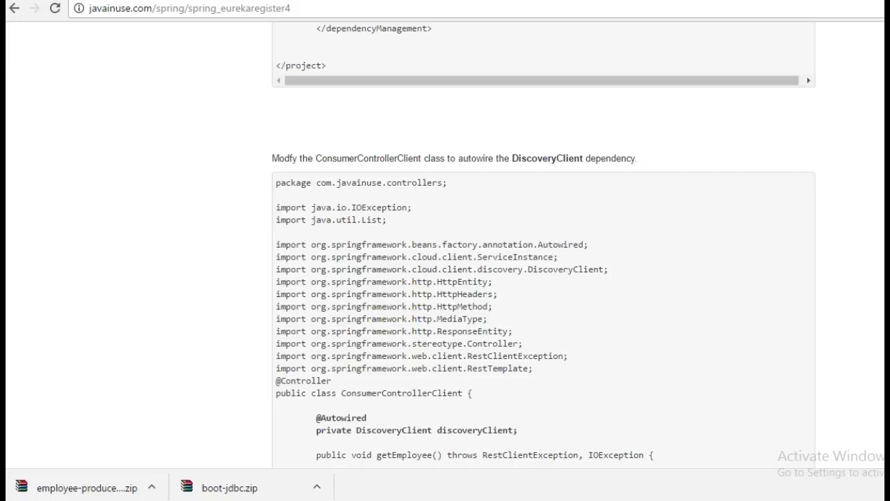
{"action": "scroll", "coordinate": [501, 303], "scroll_direction": "down", "scroll_amount": 1}
{"action": "scroll", "coordinate": [515, 301], "scroll_direction": "down", "scroll_amount": 3}
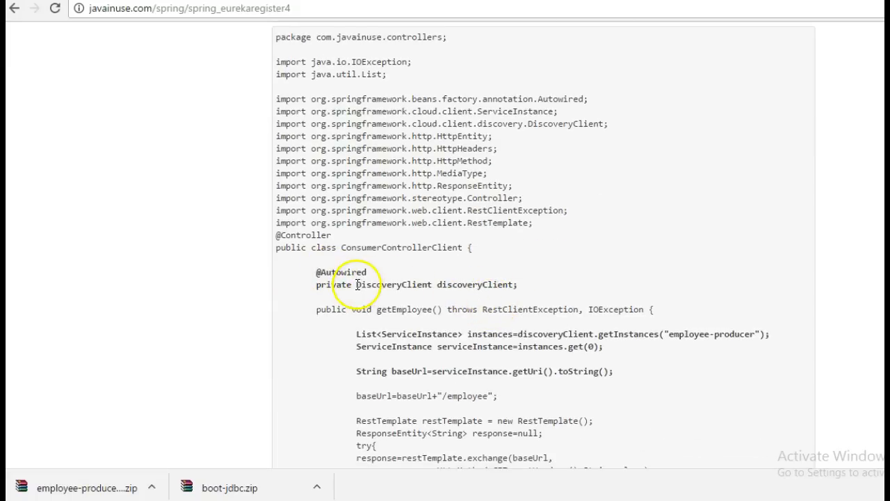
{"action": "mouse_move", "coordinate": [356, 285]}
{"action": "left_mouse_down"}
{"action": "mouse_move", "coordinate": [427, 291]}
{"action": "mouse_move", "coordinate": [439, 281]}
{"action": "left_mouse_up"}
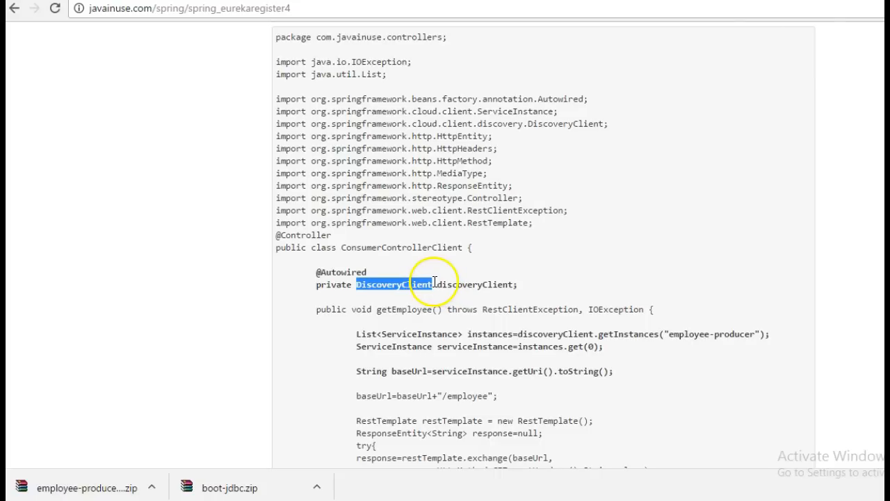
{"action": "scroll", "coordinate": [452, 310], "scroll_direction": "down", "scroll_amount": 1}
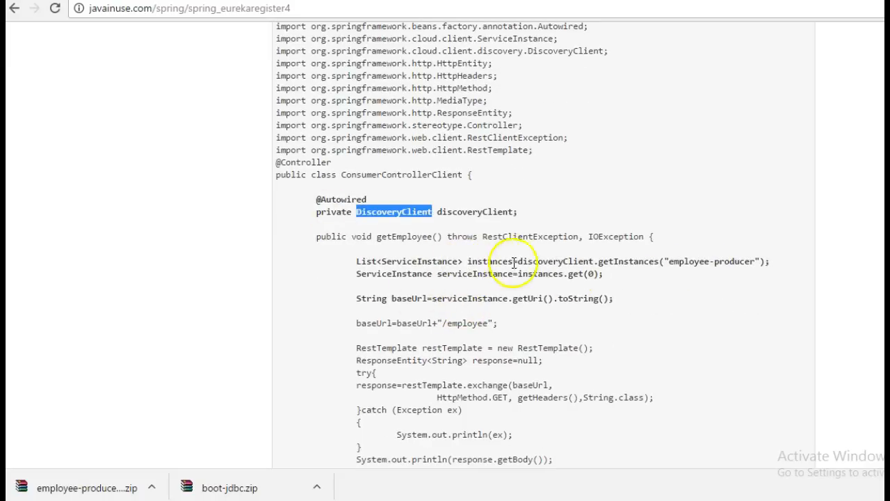
{"action": "left_click_drag", "start_coordinate": [600, 264], "coordinate": [656, 265]}
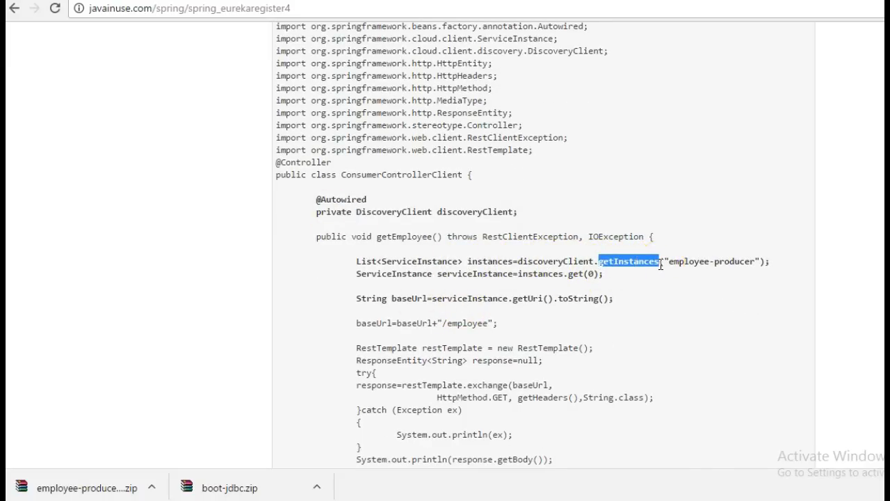
{"action": "left_click_drag", "start_coordinate": [472, 262], "coordinate": [504, 263]}
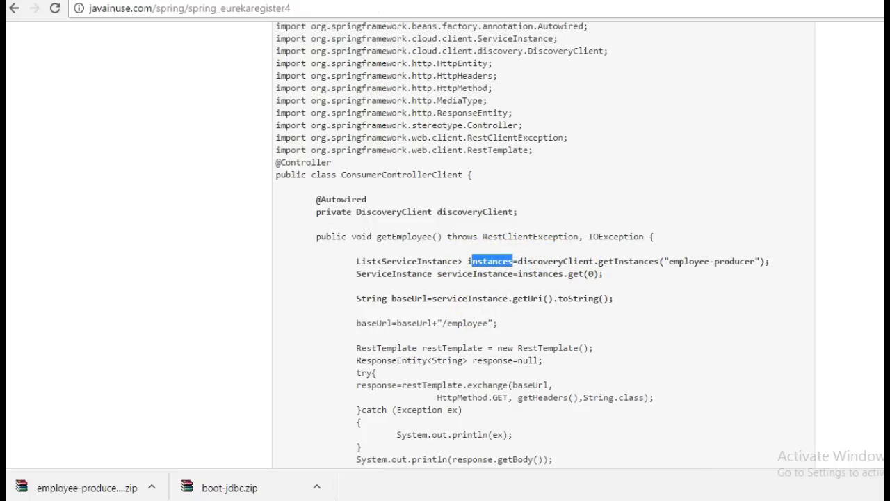
{"action": "key", "text": "ctrl+Tab"}
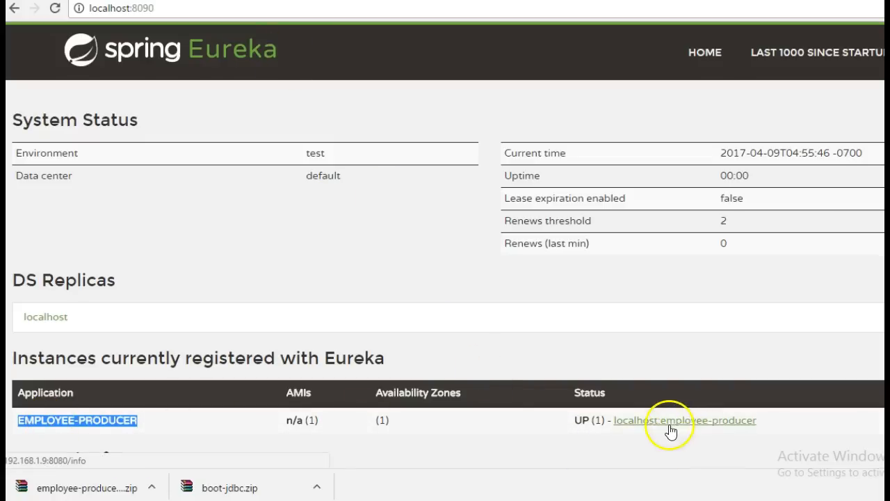
{"action": "key", "text": "ctrl+Tab"}
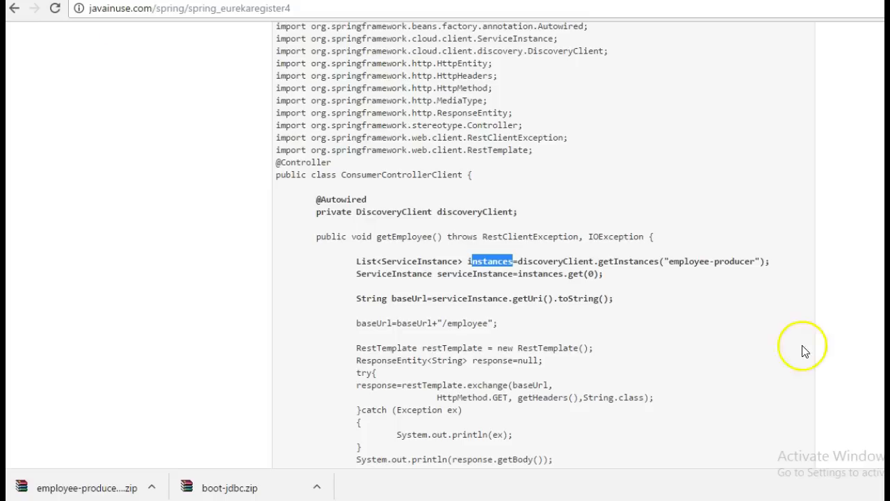
{"action": "left_click_drag", "start_coordinate": [670, 262], "coordinate": [755, 264]}
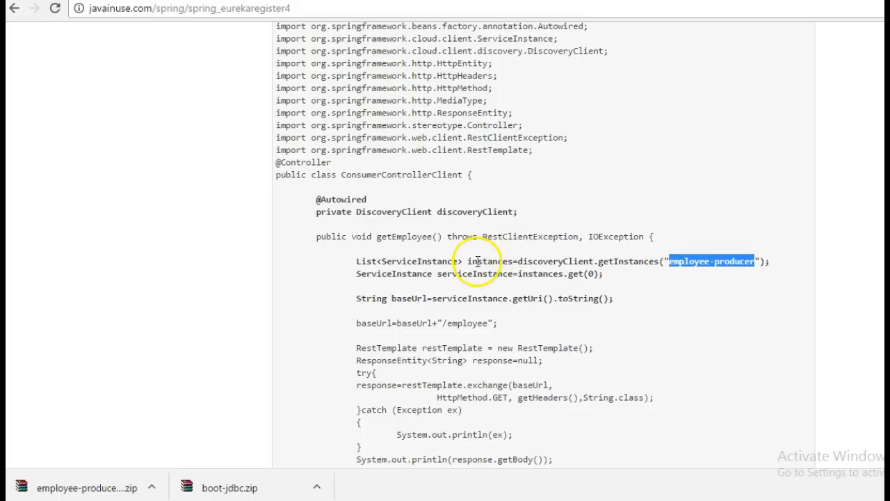
{"action": "double_click", "coordinate": [490, 262]}
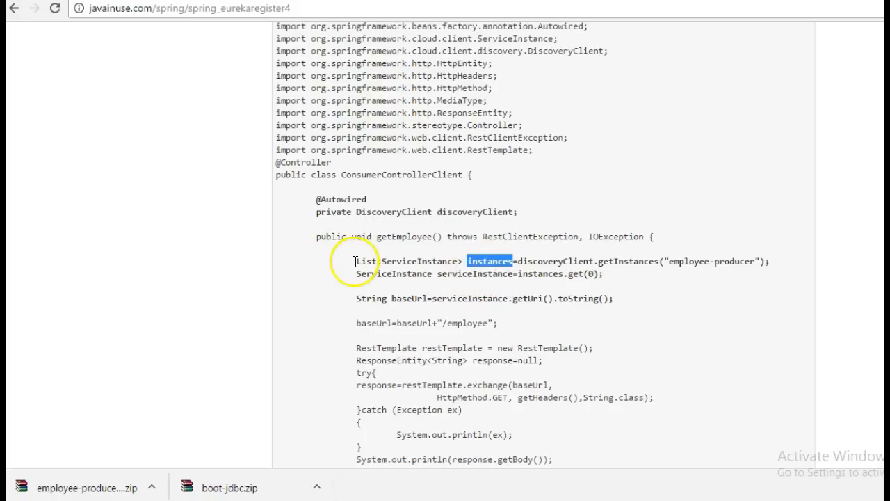
{"action": "left_click_drag", "start_coordinate": [355, 261], "coordinate": [599, 274]}
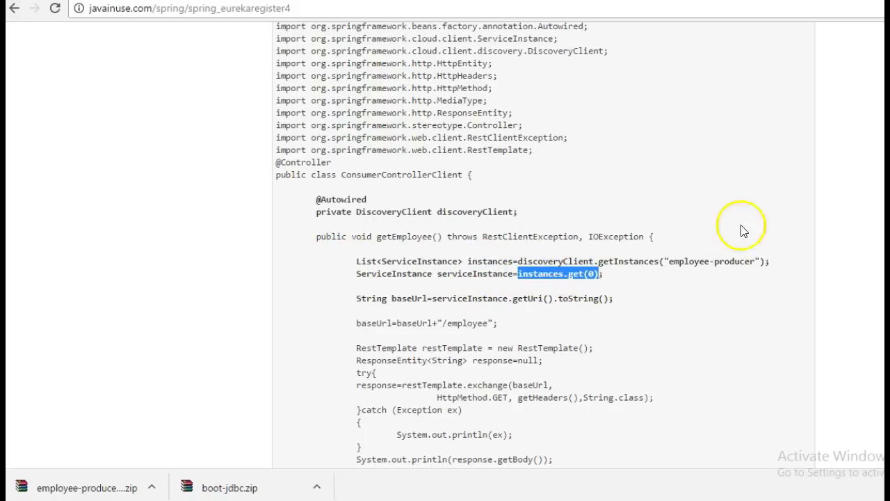
{"action": "left_click_drag", "start_coordinate": [669, 262], "coordinate": [754, 261]}
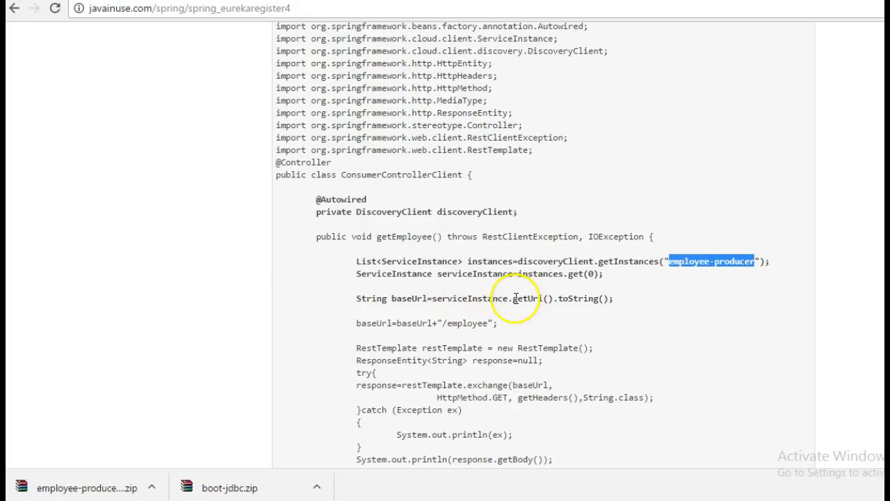
{"action": "left_click_drag", "start_coordinate": [513, 299], "coordinate": [549, 298]}
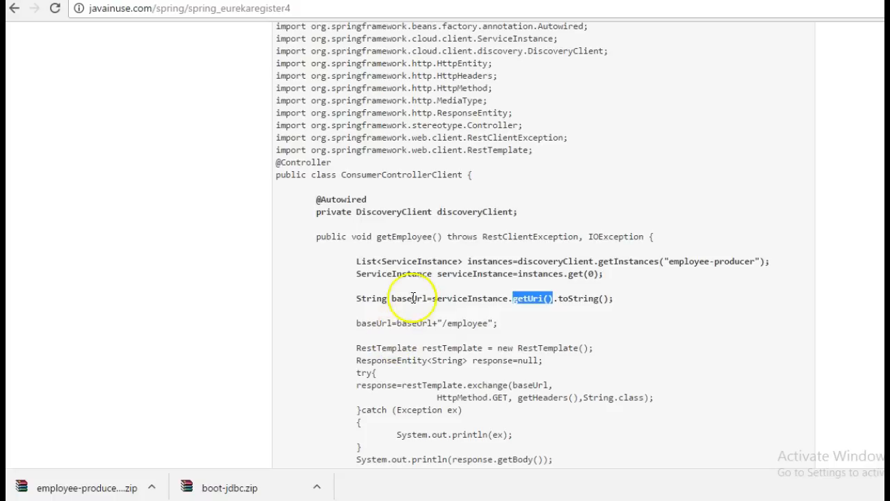
{"action": "left_click_drag", "start_coordinate": [393, 299], "coordinate": [422, 299]}
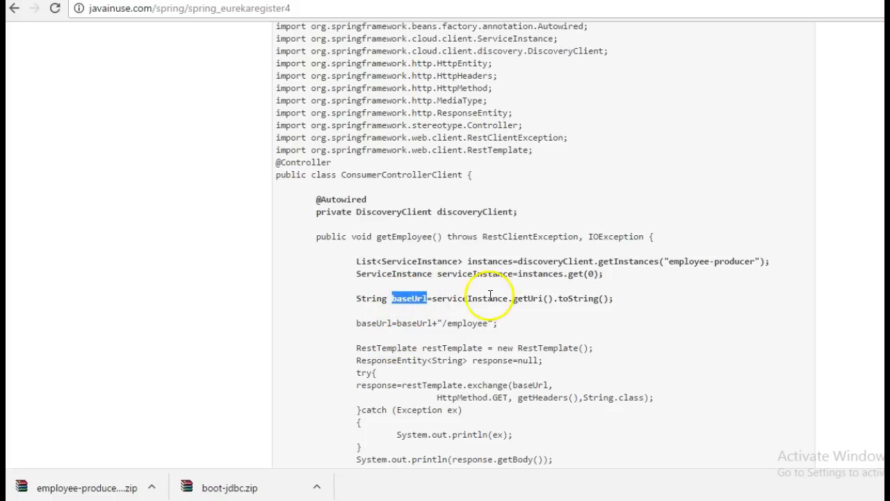
{"action": "scroll", "coordinate": [336, 228], "scroll_direction": "up", "scroll_amount": 2}
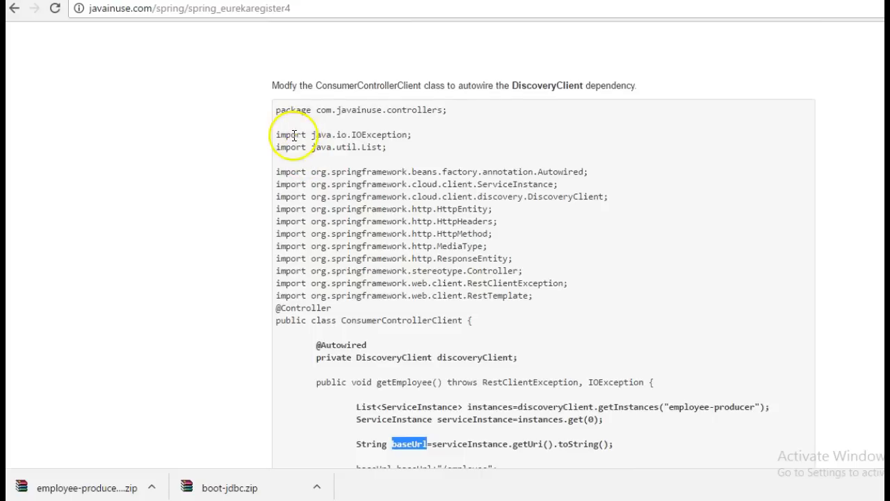
{"action": "scroll", "coordinate": [322, 249], "scroll_direction": "down", "scroll_amount": 1}
{"action": "left_click_drag", "start_coordinate": [316, 276], "coordinate": [538, 401]}
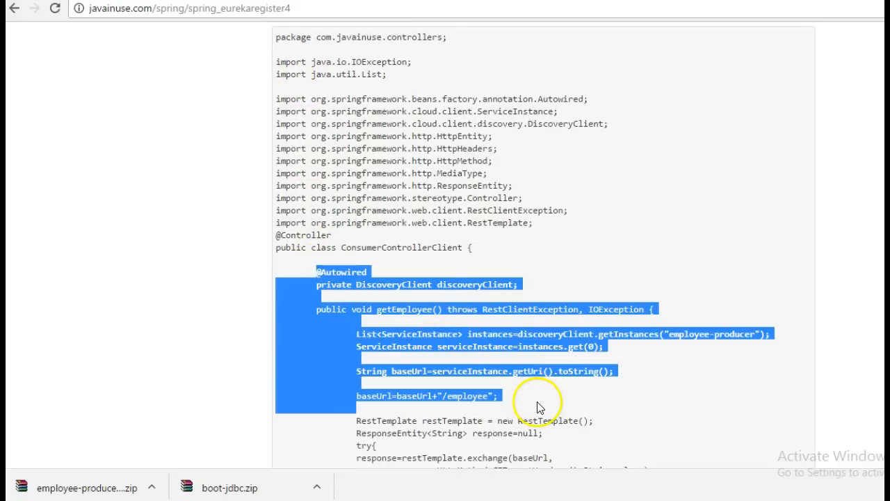
{"action": "key", "text": "alt+Tab"}
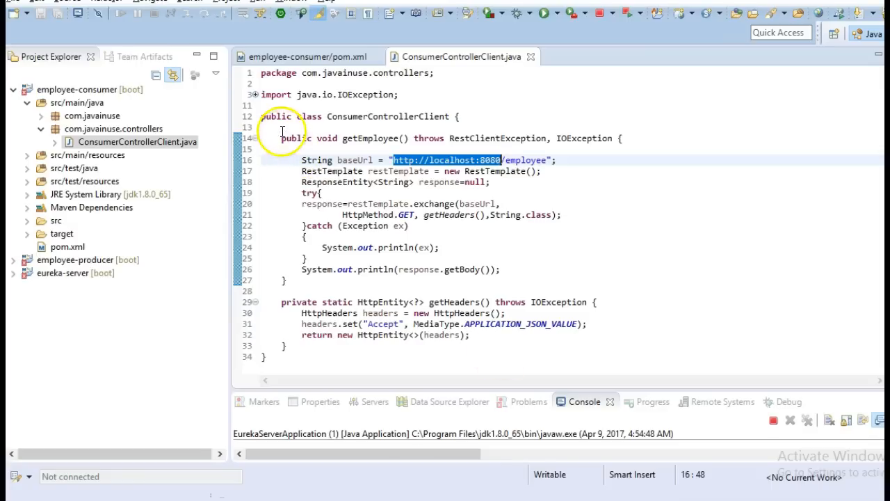
- Replace the hardcoded URL lines in ConsumerControllerClient with the DiscoveryClient lookup code and save
{"action": "left_click_drag", "start_coordinate": [281, 137], "coordinate": [564, 159]}
{"action": "type", "text": "@Autowired \tprivate DiscoveryClient discoveryClient;  \tpublic void getEmployee() throws RestClientException, IOException {  \t\tList<ServiceInstance> instances=discoveryClient.getInstances(\"employee-producer\"); \t\tServiceInstance serviceInstance=instances.get(0);  \t\tString baseUrl=serviceInstance.getUri().toString();  \t\tbaseUrl=baseUrl+\"/employee\";"}
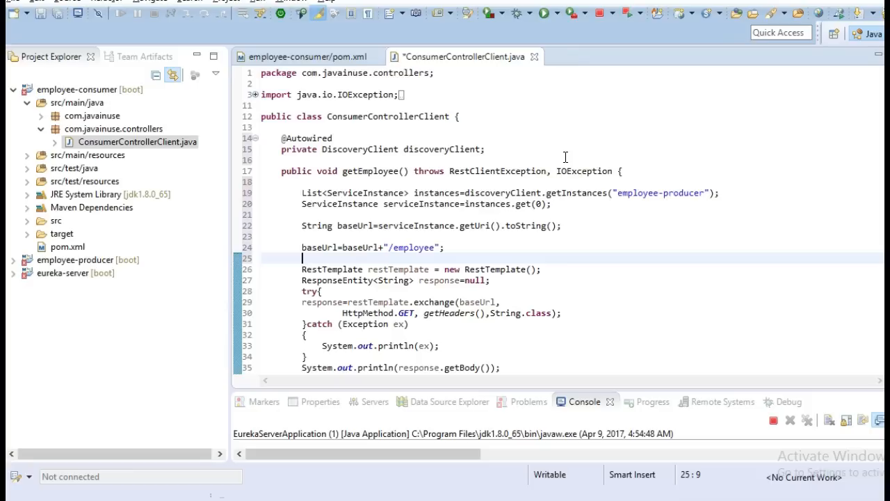
{"action": "key", "text": "ctrl+s"}
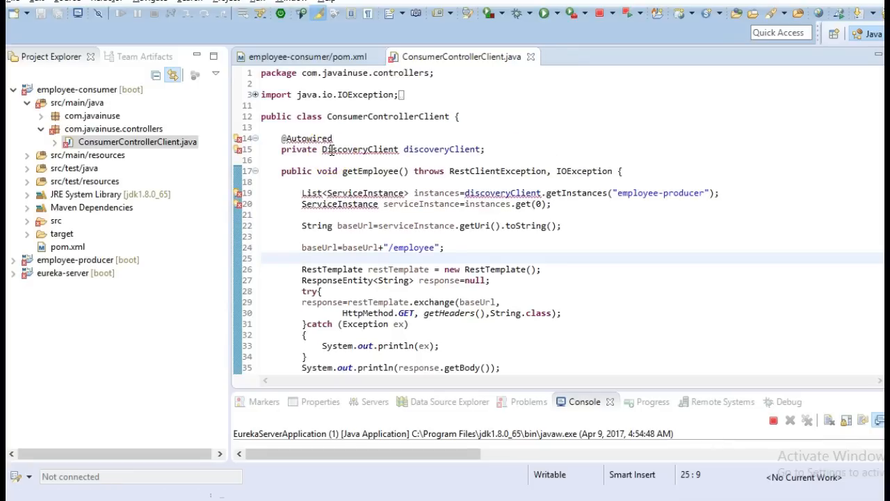
- Organize imports, choosing org.springframework.cloud.client.discovery.DiscoveryClient
{"action": "double_click", "coordinate": [332, 154]}
{"action": "key", "text": "ctrl+shift+o"}
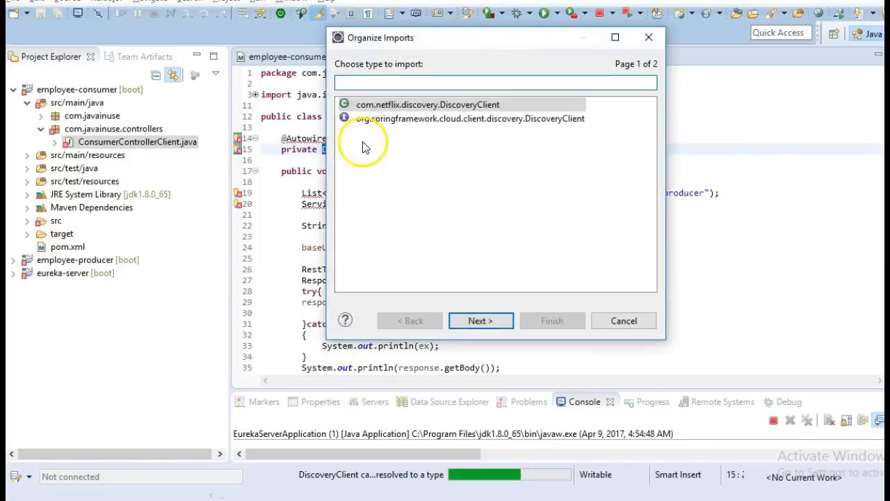
{"action": "left_click", "coordinate": [440, 119]}
{"action": "key", "text": "Return"}
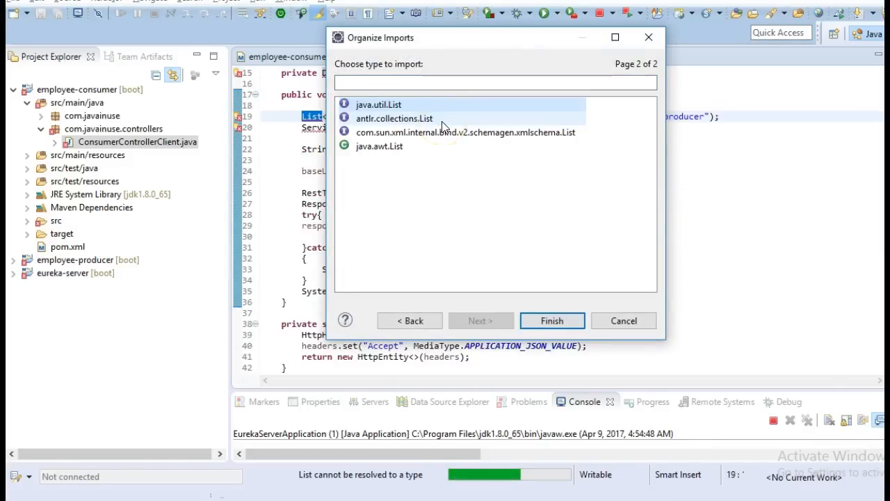
- Finish the java.util.List import and open employee-consumer's application.properties
{"action": "double_click", "coordinate": [369, 109]}
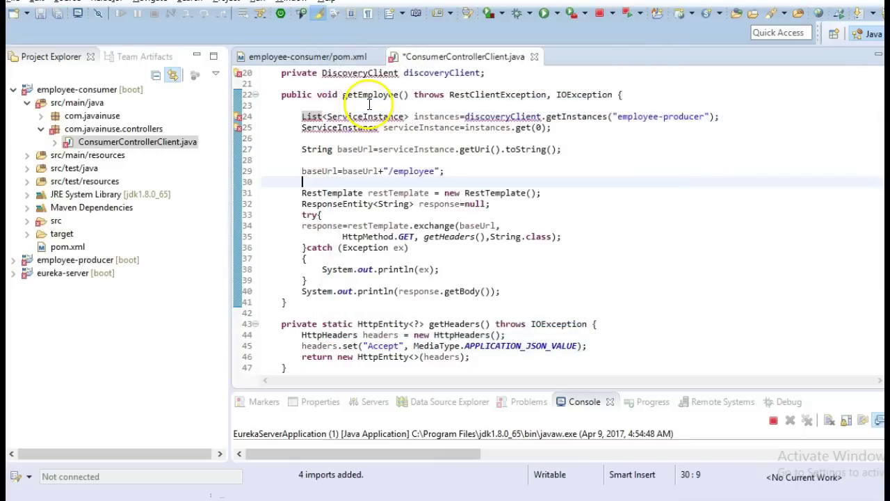
{"action": "left_click", "coordinate": [21, 159]}
{"action": "left_click", "coordinate": [27, 156]}
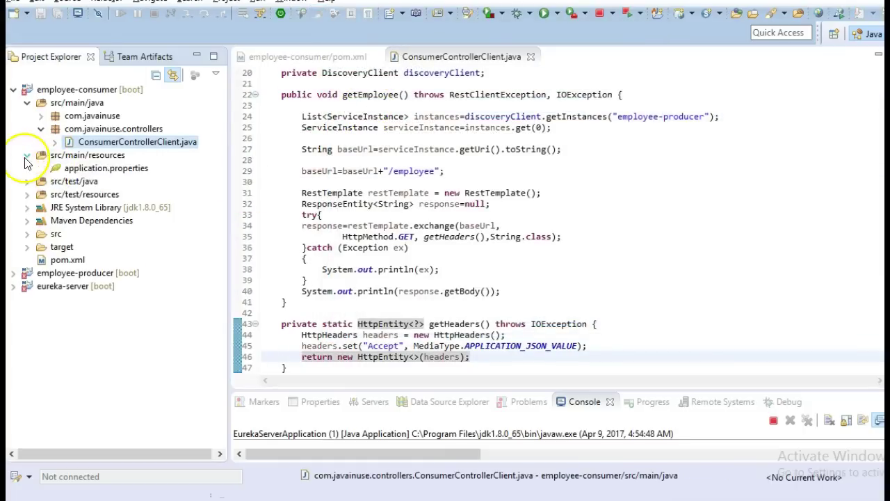
{"action": "double_click", "coordinate": [67, 171]}
- Add the tutorial's eureka.client.serviceUrl.defaultZone line after server.port=8091
{"action": "key", "text": "alt+Tab"}
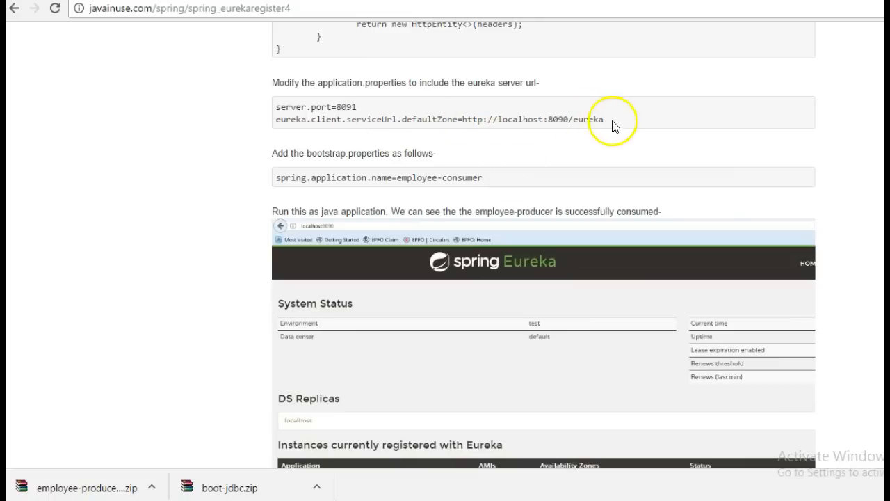
{"action": "left_click_drag", "start_coordinate": [615, 122], "coordinate": [274, 124]}
{"action": "key", "text": "ctrl+c"}
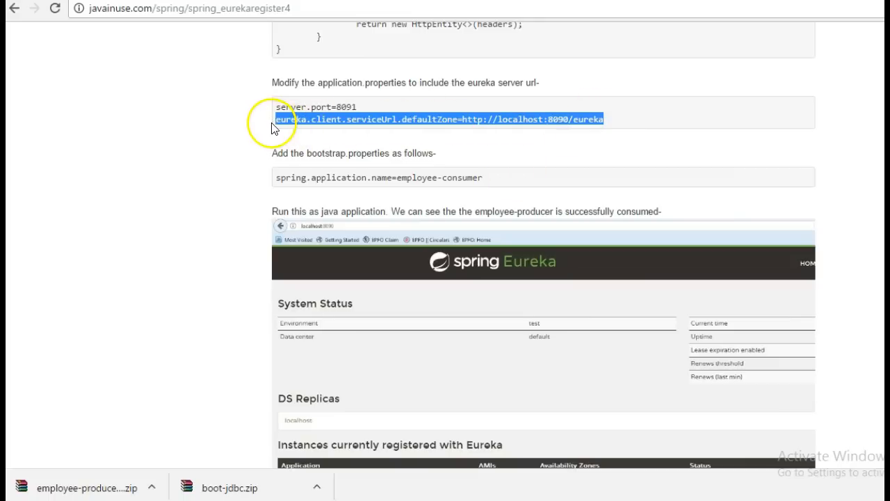
{"action": "key", "text": "alt+Tab"}
{"action": "left_click", "coordinate": [358, 76]}
{"action": "key", "text": "Return"}
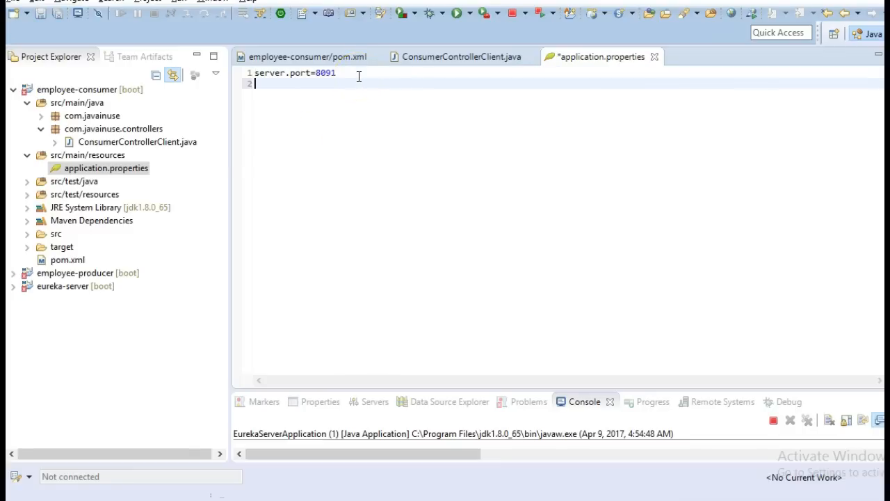
{"action": "key", "text": "ctrl+v"}
{"action": "left_click", "coordinate": [67, 171]}
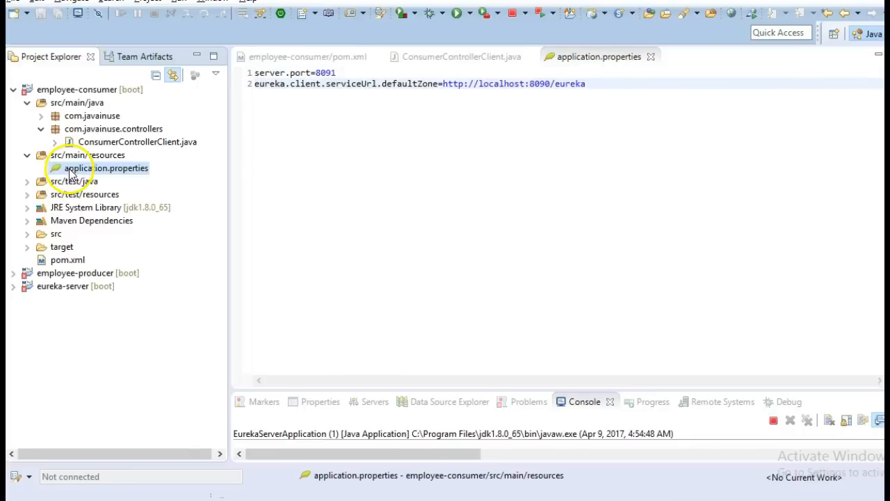
- Duplicate application.properties in src/main/resources as bootstrap.properties
{"action": "left_click", "coordinate": [77, 158]}
{"action": "key", "text": "ctrl+v"}
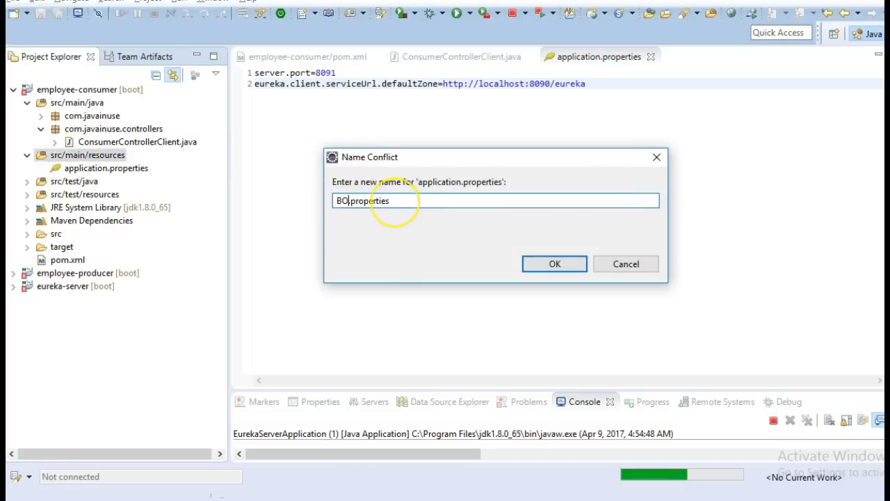
{"action": "type", "text": "OTSTRAP"}
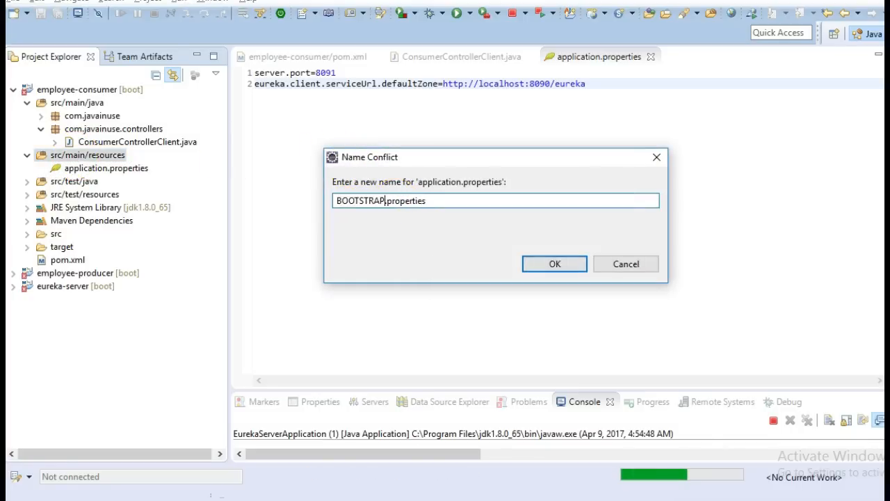
{"action": "key", "text": "BackSpace"}
{"action": "key", "text": "BackSpace"}
{"action": "key", "text": "BackSpace"}
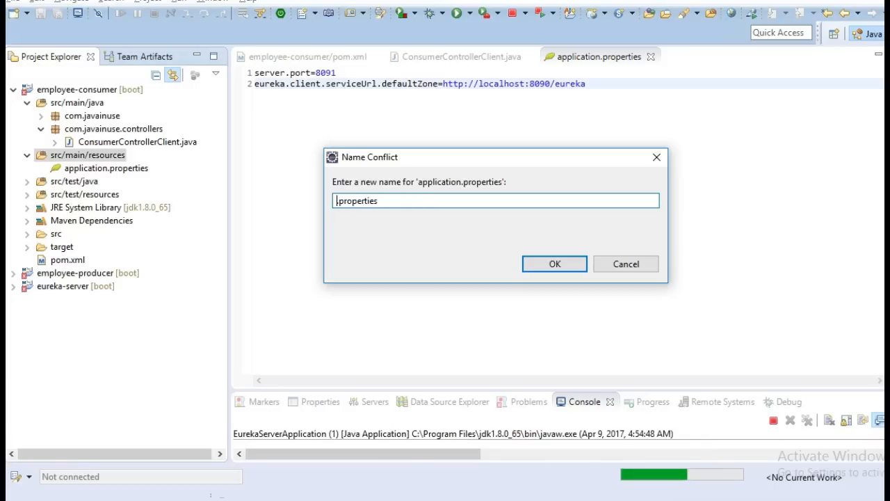
{"action": "type", "text": "bootst"}
{"action": "type", "text": "rap"}
{"action": "left_click", "coordinate": [565, 268]}
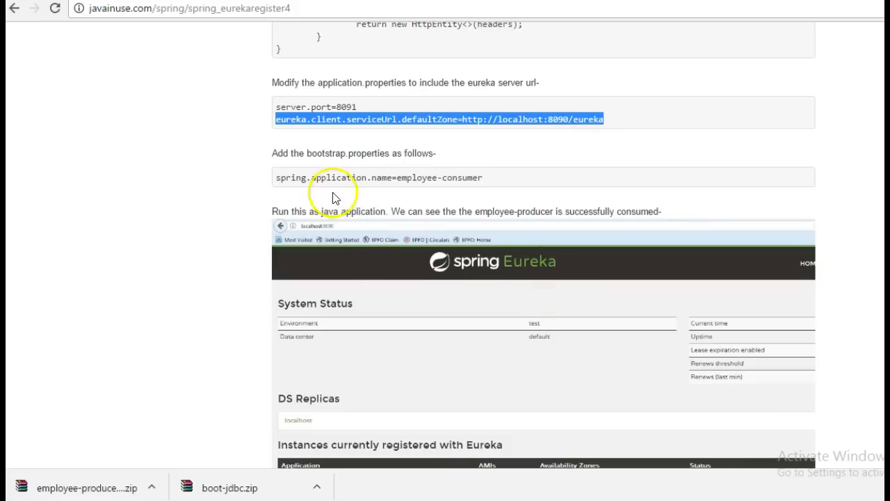
- Replace bootstrap.properties contents with spring.application.name=employee-consumer from the tutorial
{"action": "left_click_drag", "start_coordinate": [276, 177], "coordinate": [495, 184]}
{"action": "key", "text": "ctrl+c"}
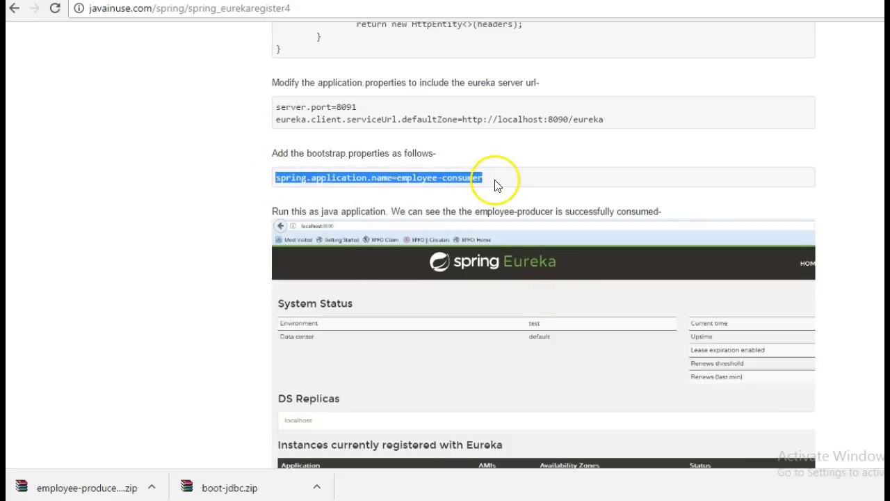
{"action": "key", "text": "alt+Tab"}
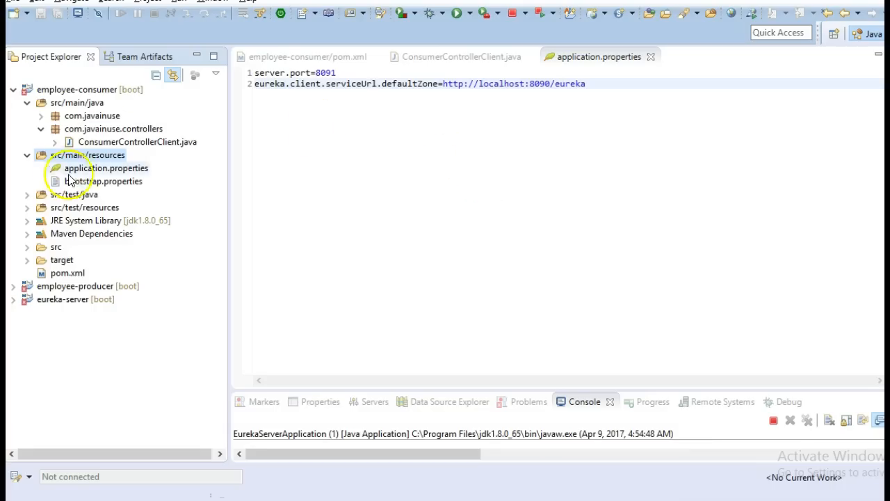
{"action": "left_click", "coordinate": [91, 181]}
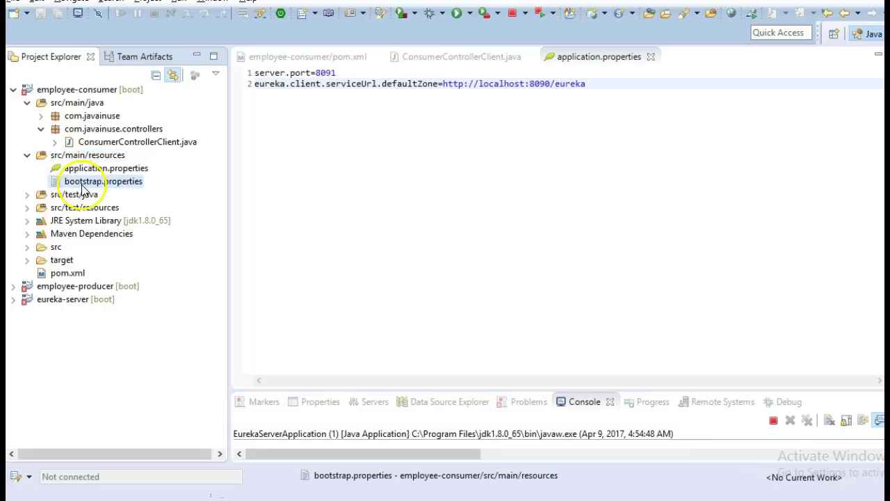
{"action": "double_click", "coordinate": [122, 181]}
{"action": "key", "text": "ctrl+a"}
{"action": "key", "text": "ctrl+v"}
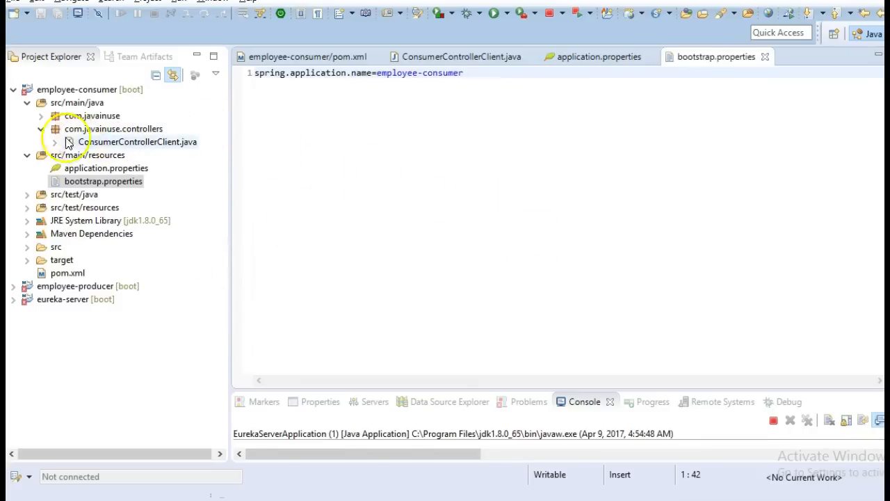
- Run SpringBootHelloWorldApplication from com.javainuse as a Java application
{"action": "left_click", "coordinate": [41, 116]}
{"action": "left_click", "coordinate": [103, 130]}
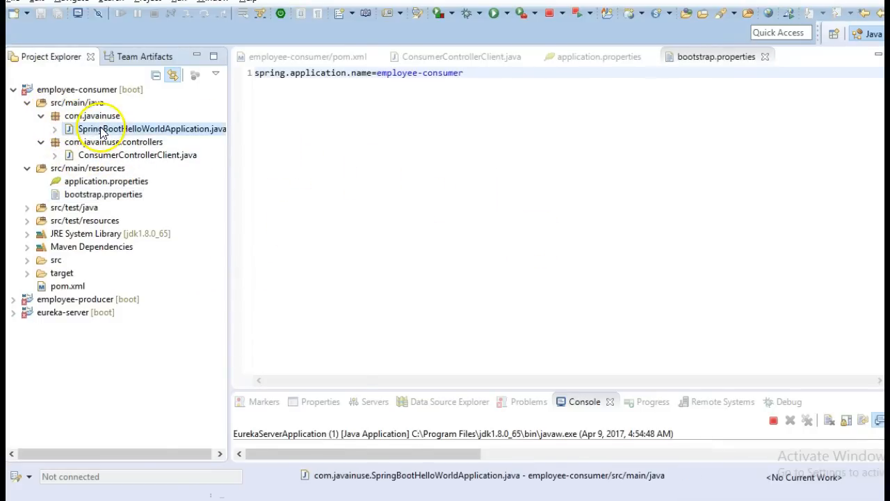
{"action": "right_click", "coordinate": [103, 132]}
{"action": "mouse_move", "coordinate": [230, 315]}
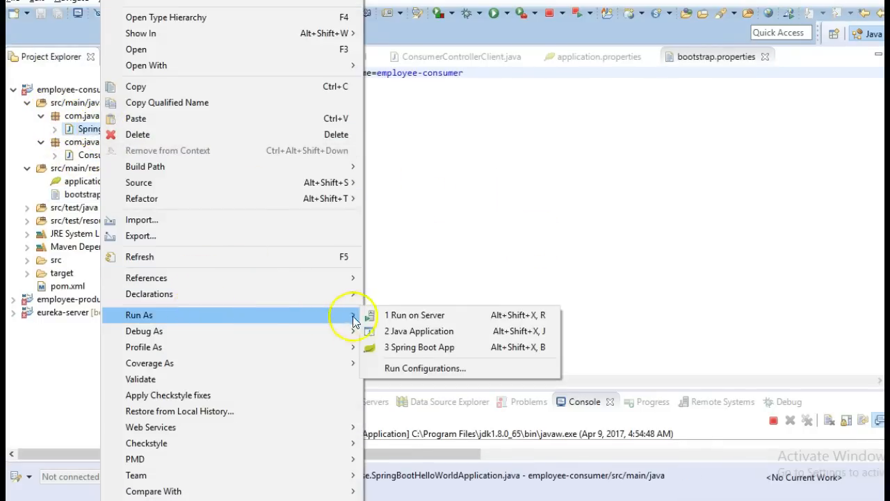
{"action": "left_click", "coordinate": [390, 331]}
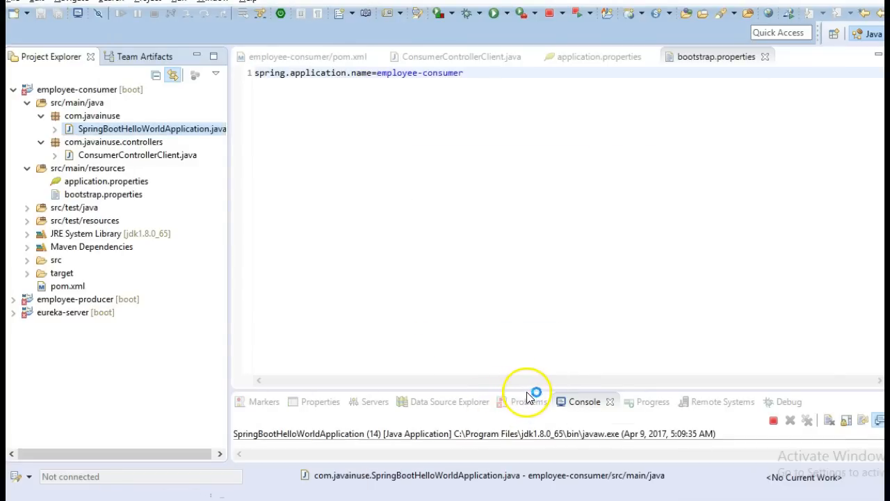
- Enlarge the console area to view the consumer's Spring Boot startup log
{"action": "left_click_drag", "start_coordinate": [527, 390], "coordinate": [526, 185]}
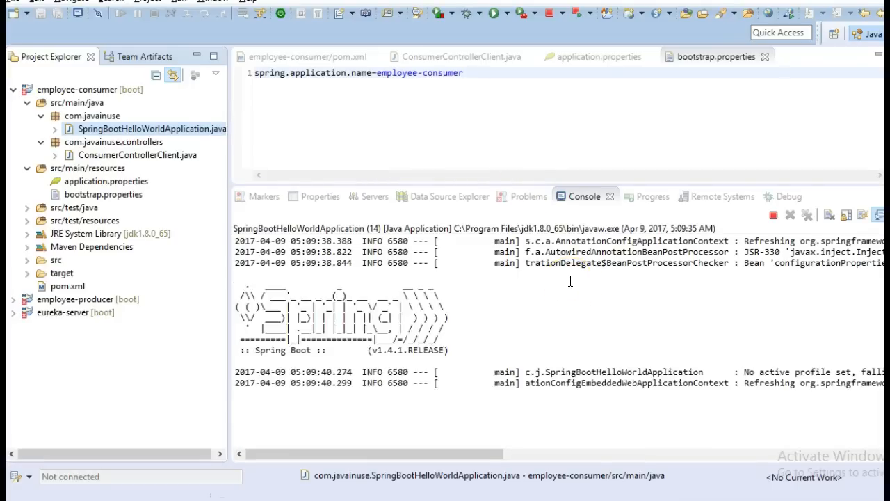
{"action": "left_click", "coordinate": [584, 210]}
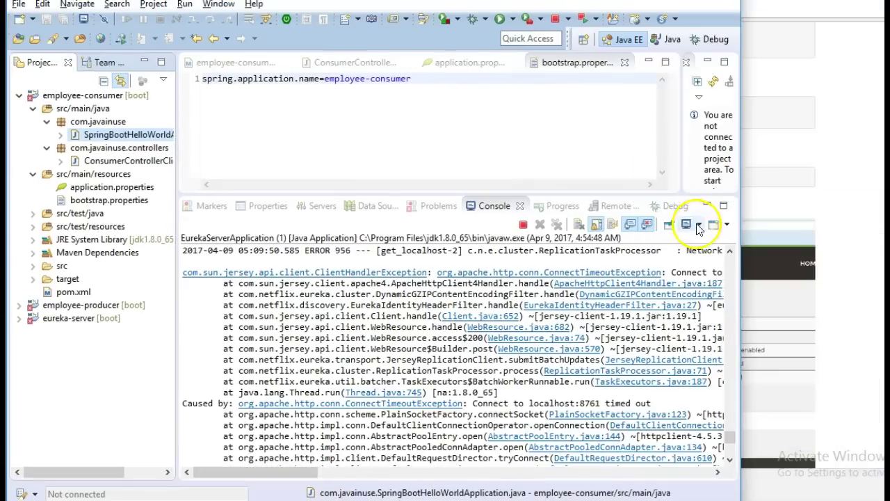
- Switch consoles, then terminate and remove the EurekaServerApplication console
{"action": "left_click", "coordinate": [688, 224]}
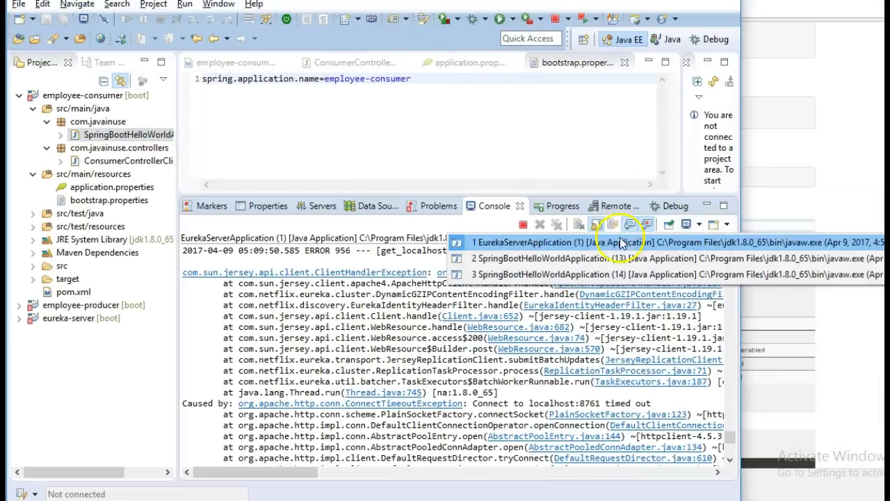
{"action": "left_click", "coordinate": [554, 275]}
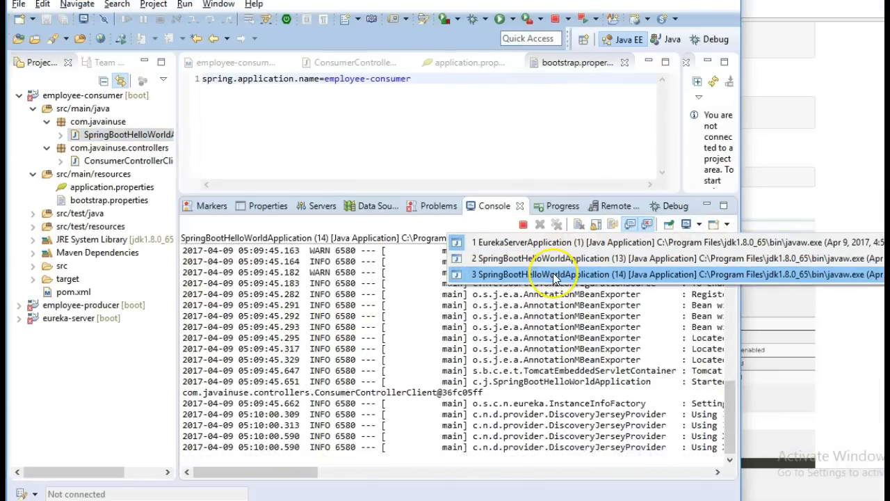
{"action": "left_click", "coordinate": [554, 276]}
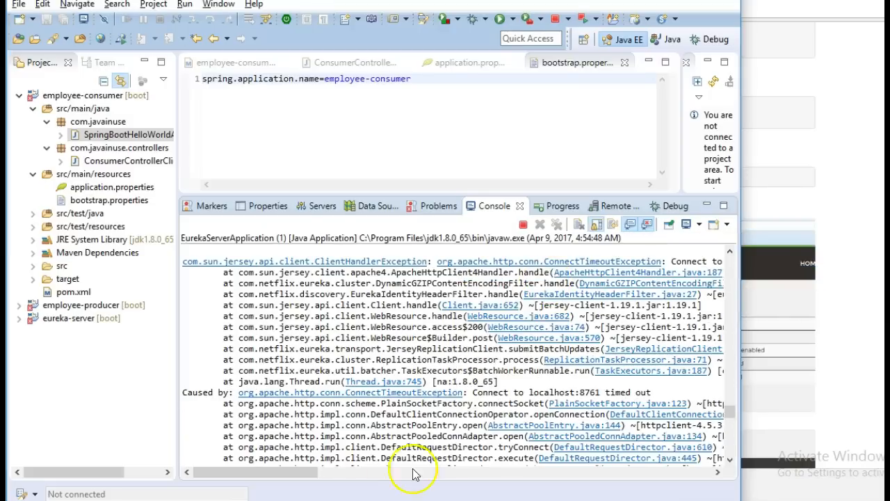
{"action": "left_click", "coordinate": [699, 225]}
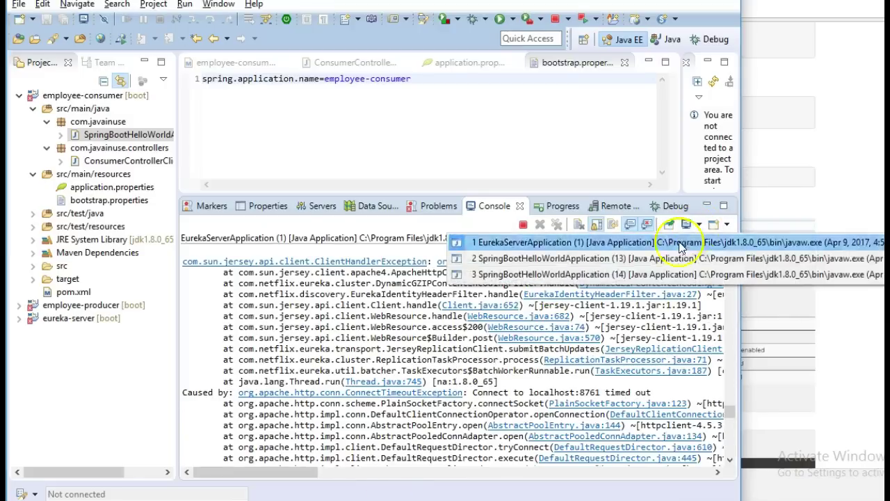
{"action": "left_click", "coordinate": [619, 275]}
{"action": "left_click", "coordinate": [523, 225]}
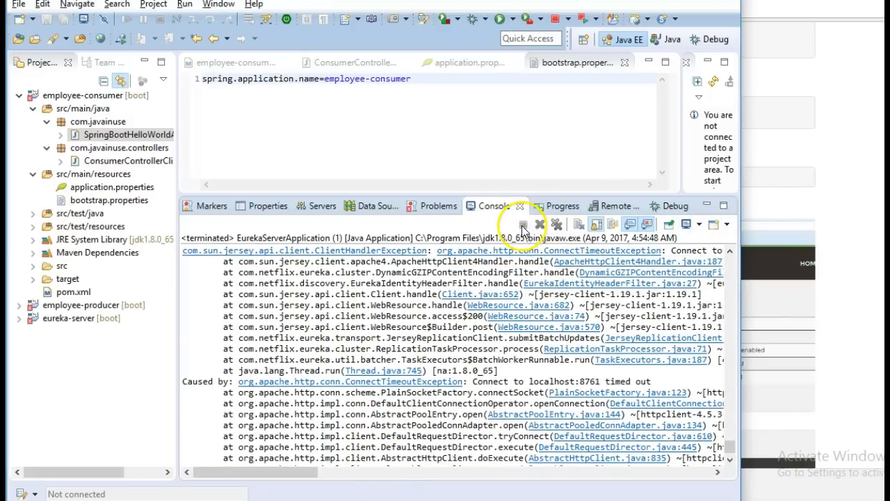
{"action": "left_click", "coordinate": [556, 226]}
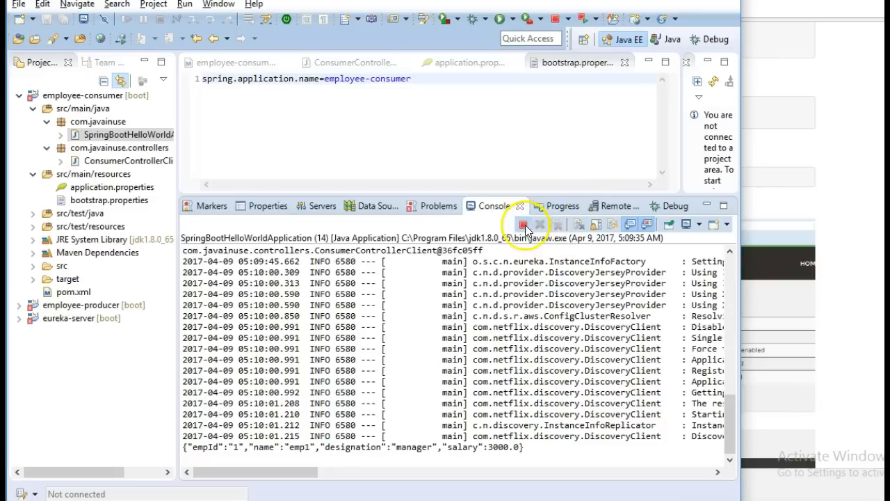
- Highlight the fetched employee JSON line, then download the consumer source zip from the tutorial page
{"action": "left_click_drag", "start_coordinate": [185, 447], "coordinate": [528, 448]}
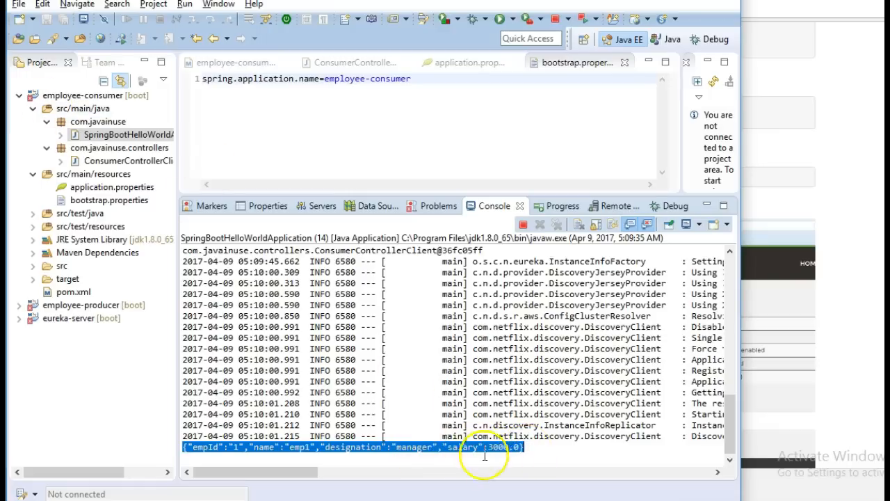
{"action": "key", "text": "super+Up"}
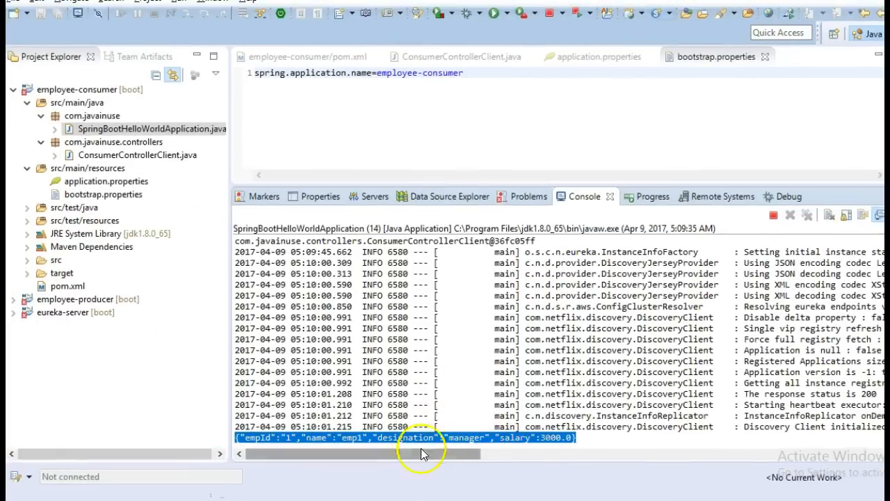
{"action": "key", "text": "alt+Tab"}
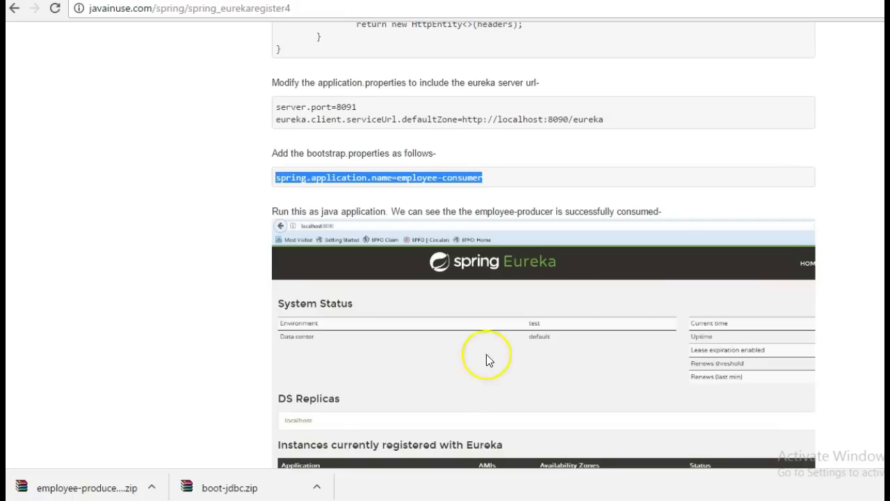
{"action": "scroll", "coordinate": [486, 359], "scroll_direction": "down", "scroll_amount": 10}
{"action": "scroll", "coordinate": [486, 358], "scroll_direction": "down", "scroll_amount": 5}
{"action": "scroll", "coordinate": [487, 357], "scroll_direction": "up", "scroll_amount": 4}
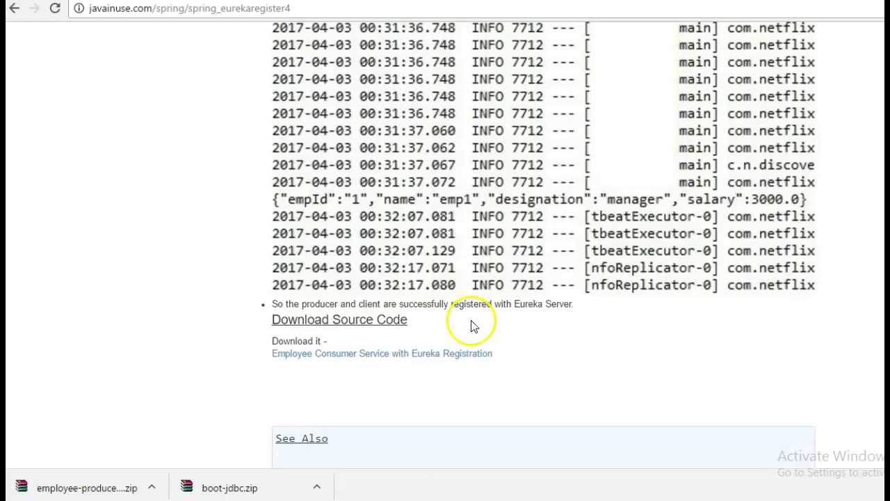
{"action": "left_click", "coordinate": [426, 359]}
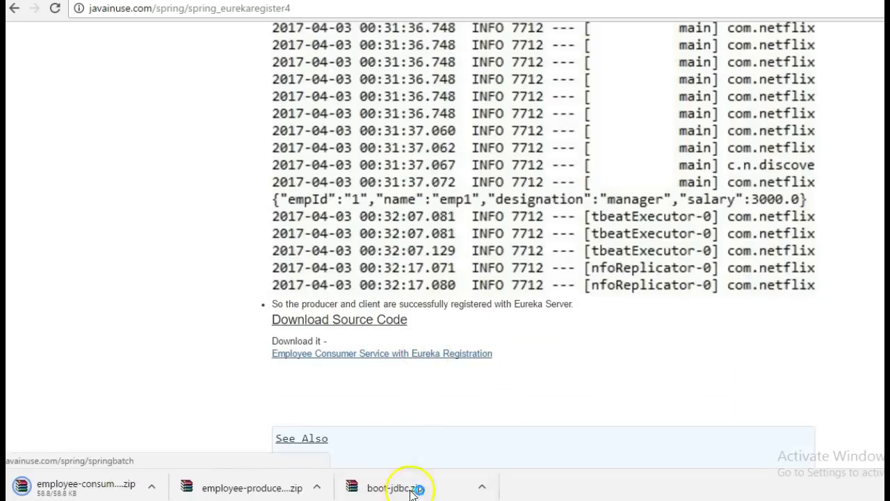